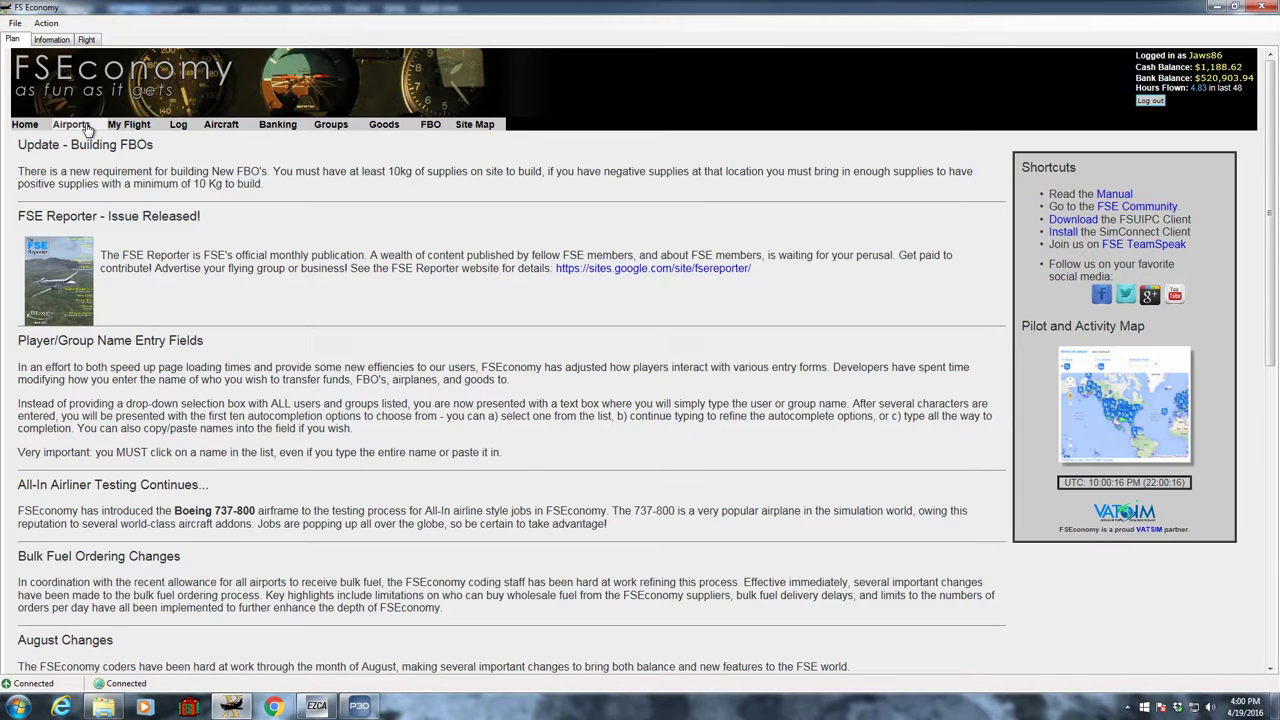
- Run an ICAO airport search for KGMU, then go back to the search form
{"action": "left_click", "coordinate": [80, 125]}
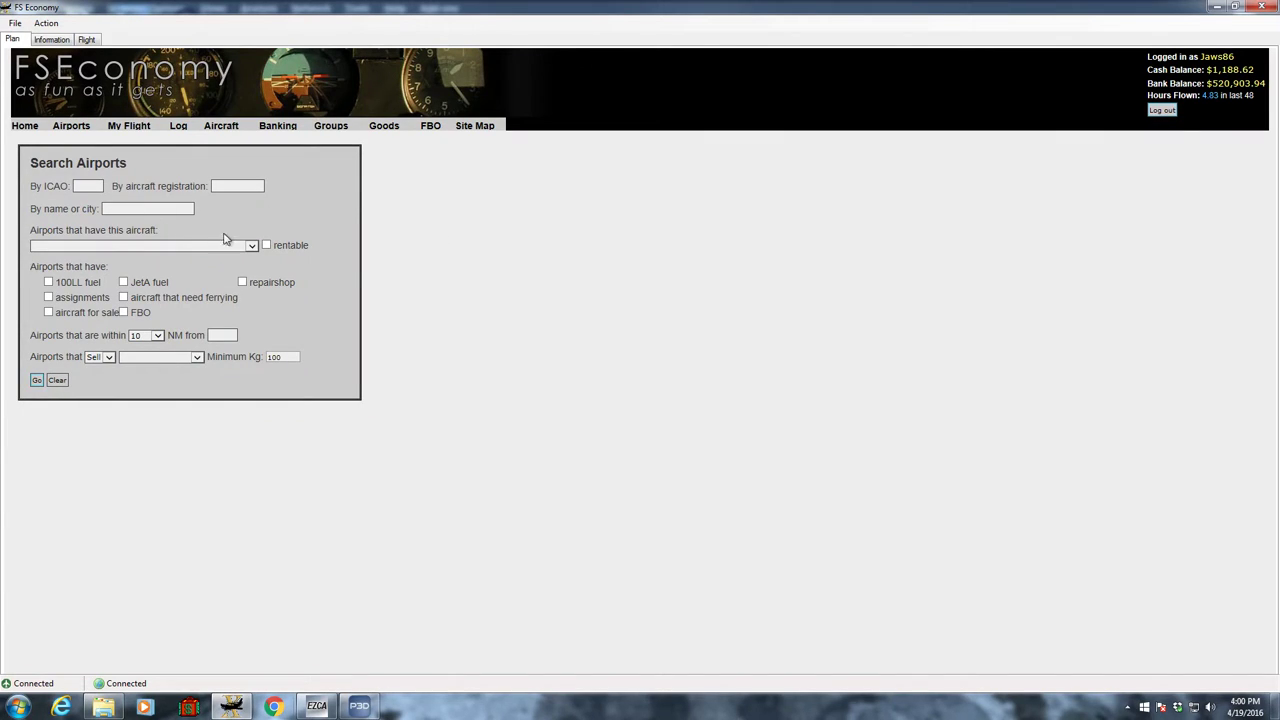
{"action": "left_click", "coordinate": [252, 245]}
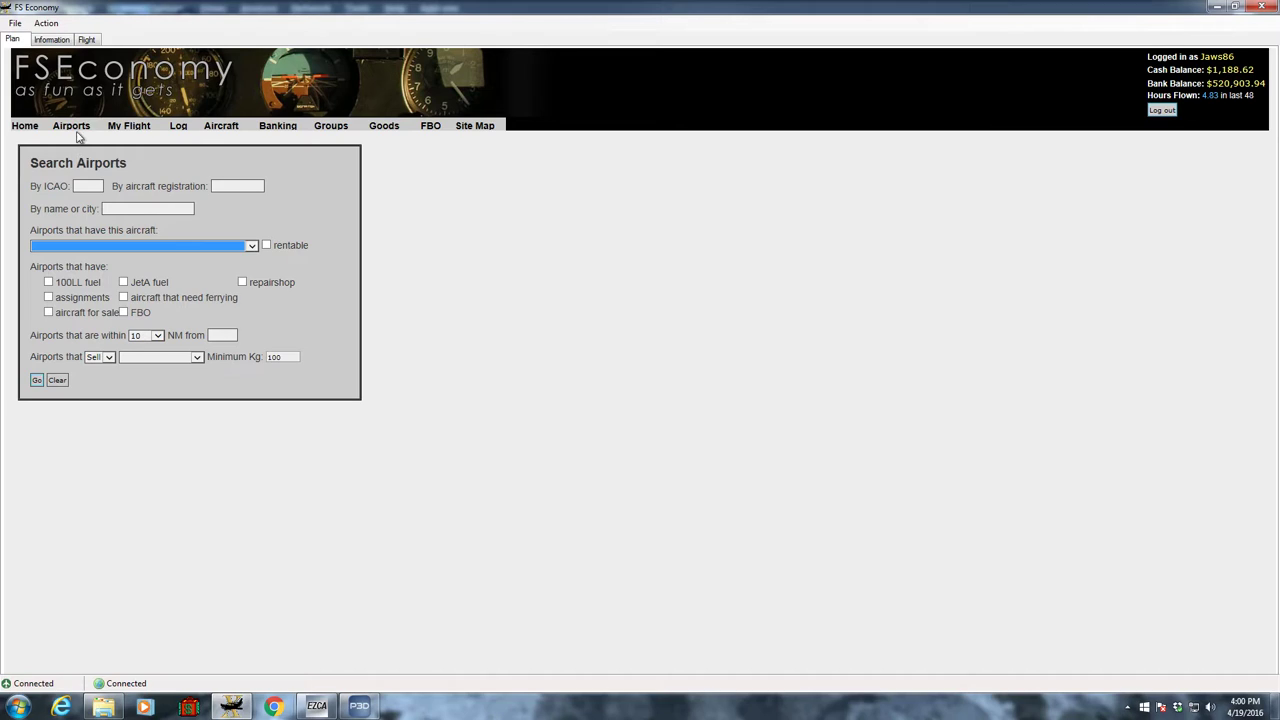
{"action": "left_click", "coordinate": [254, 248]}
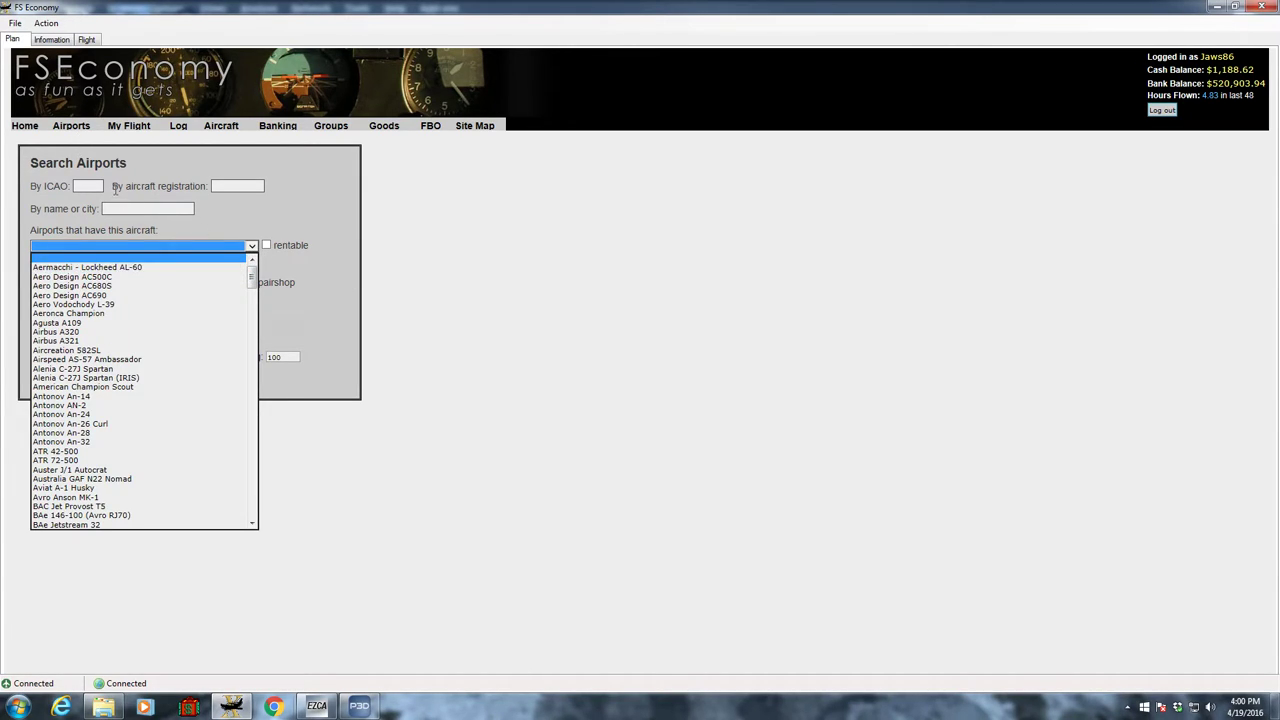
{"action": "left_click", "coordinate": [115, 189]}
{"action": "type", "text": "kgmu"}
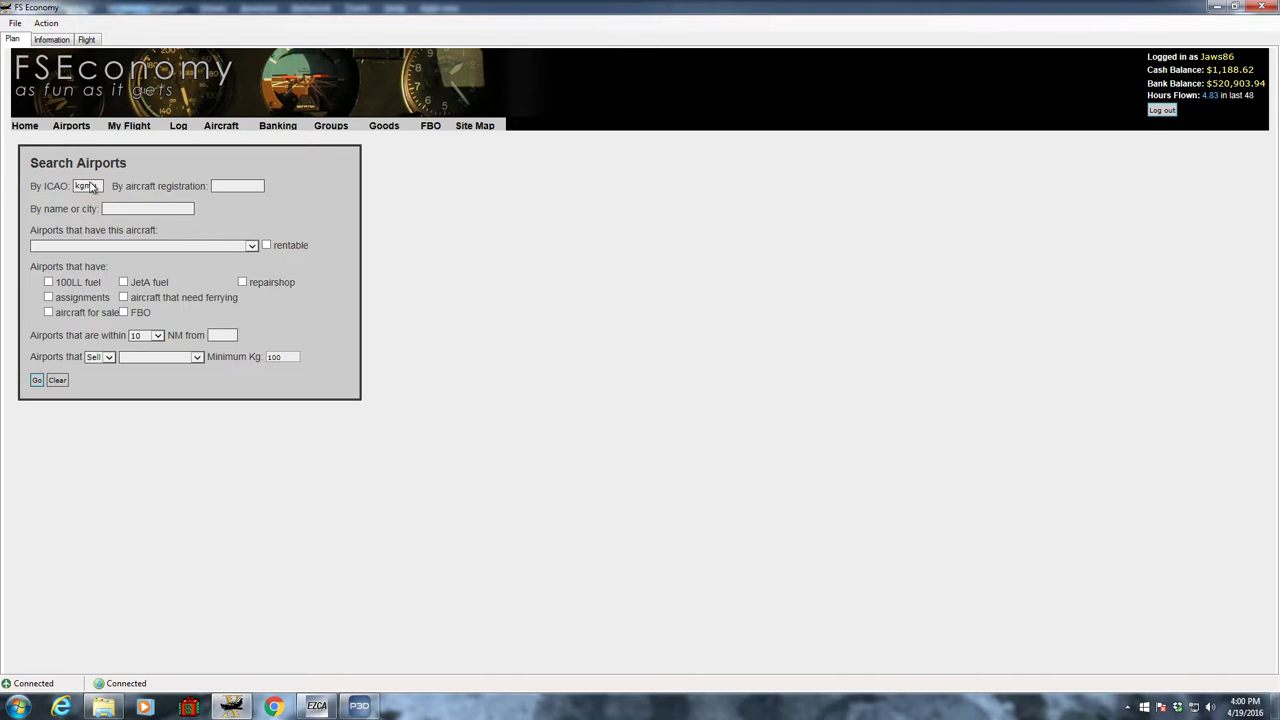
{"action": "left_click", "coordinate": [37, 380]}
{"action": "scroll", "coordinate": [540, 462], "scroll_direction": "down", "scroll_amount": 1}
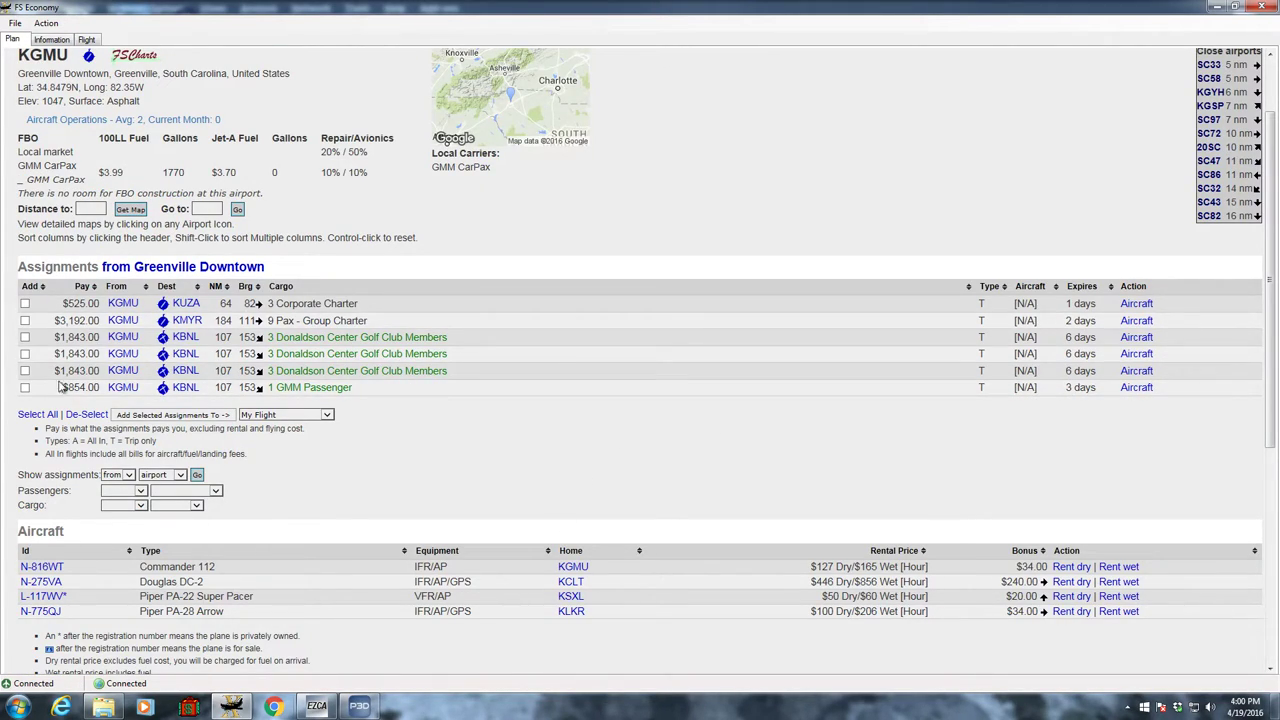
{"action": "right_click", "coordinate": [518, 476]}
- Filter the airport search to rentable North American T-6G Texans and run it
{"action": "left_click", "coordinate": [554, 211]}
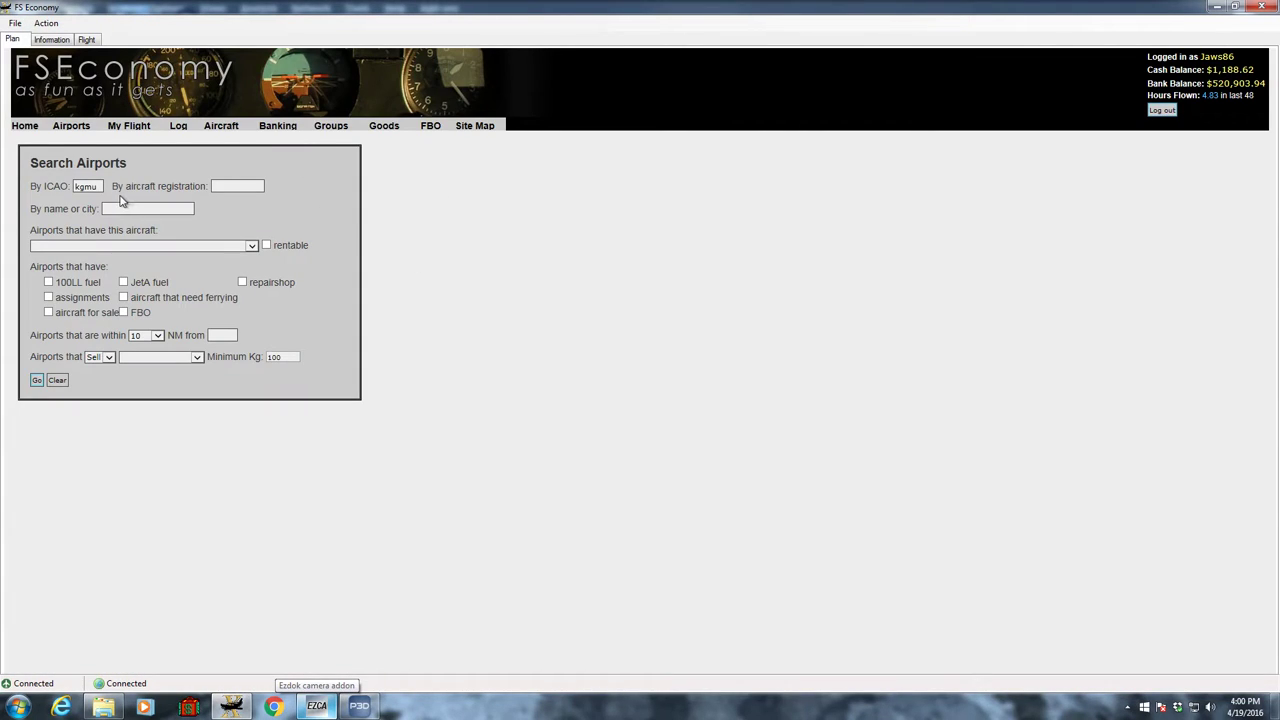
{"action": "left_click", "coordinate": [251, 247]}
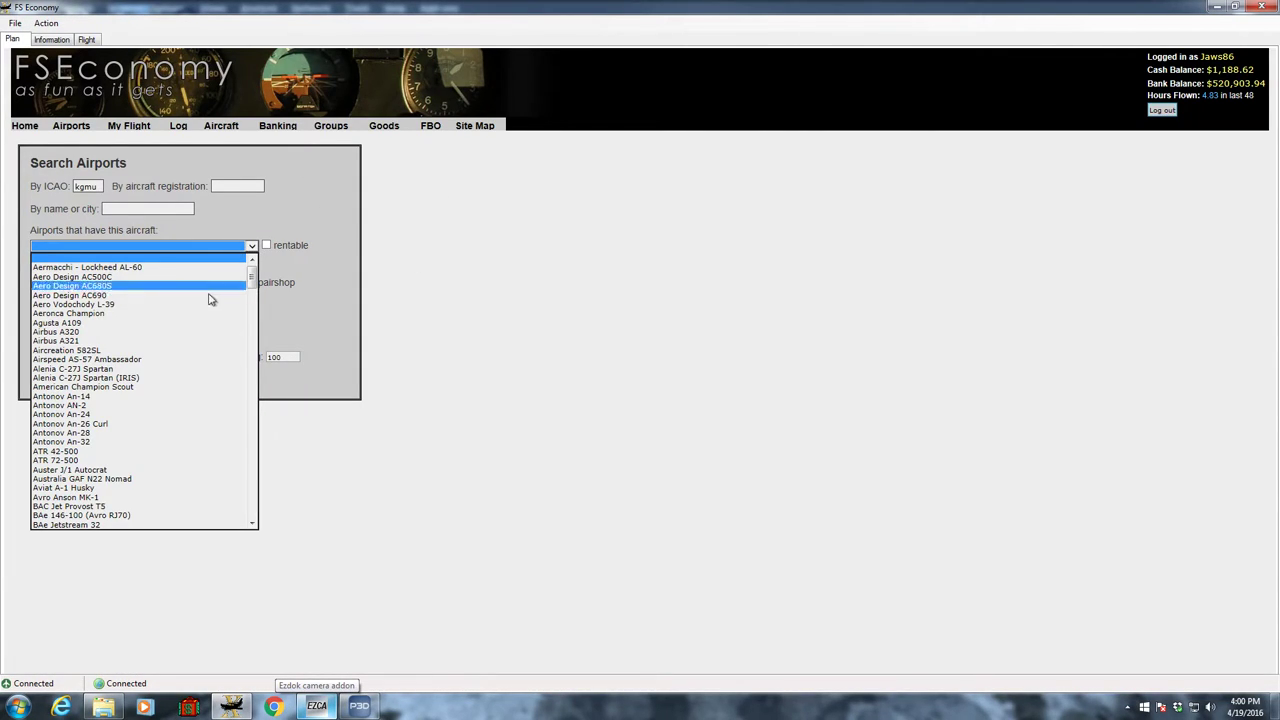
{"action": "scroll", "coordinate": [220, 340], "scroll_direction": "down", "scroll_amount": 5}
{"action": "scroll", "coordinate": [222, 348], "scroll_direction": "down", "scroll_amount": 10}
{"action": "scroll", "coordinate": [215, 352], "scroll_direction": "down", "scroll_amount": 9}
{"action": "scroll", "coordinate": [211, 353], "scroll_direction": "down", "scroll_amount": 15}
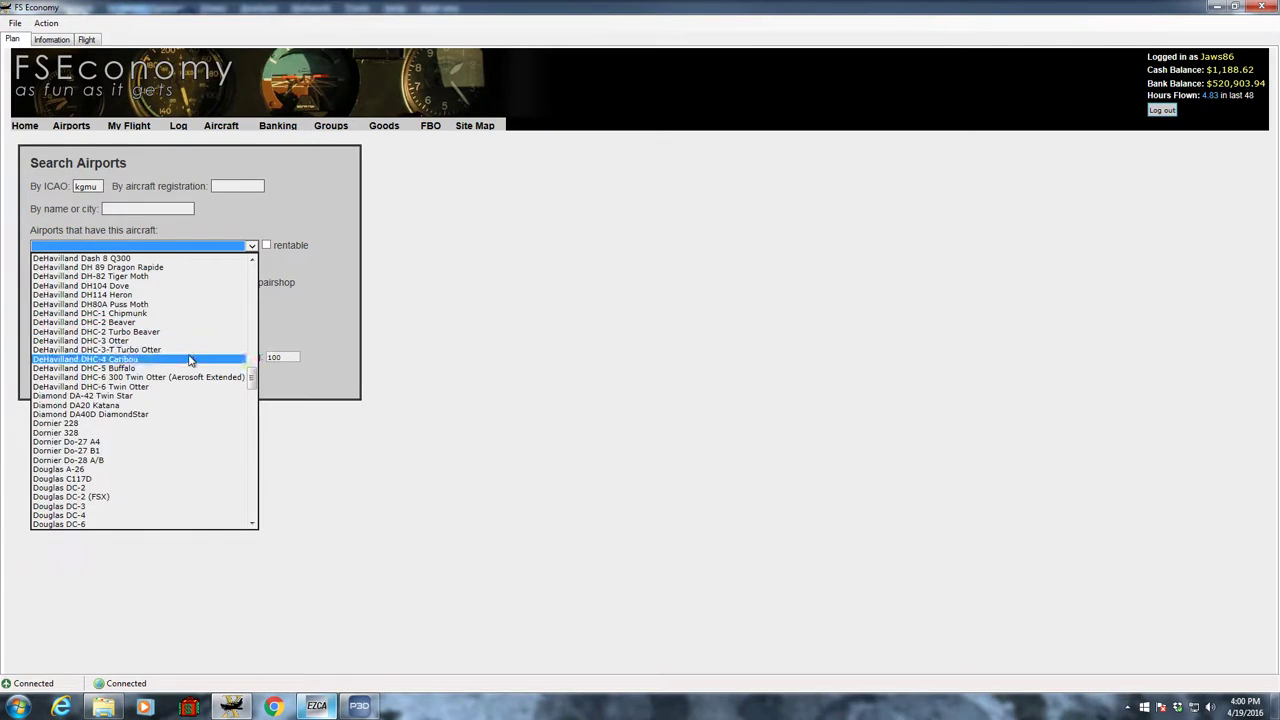
{"action": "scroll", "coordinate": [208, 380], "scroll_direction": "down", "scroll_amount": 15}
{"action": "scroll", "coordinate": [205, 400], "scroll_direction": "down", "scroll_amount": 15}
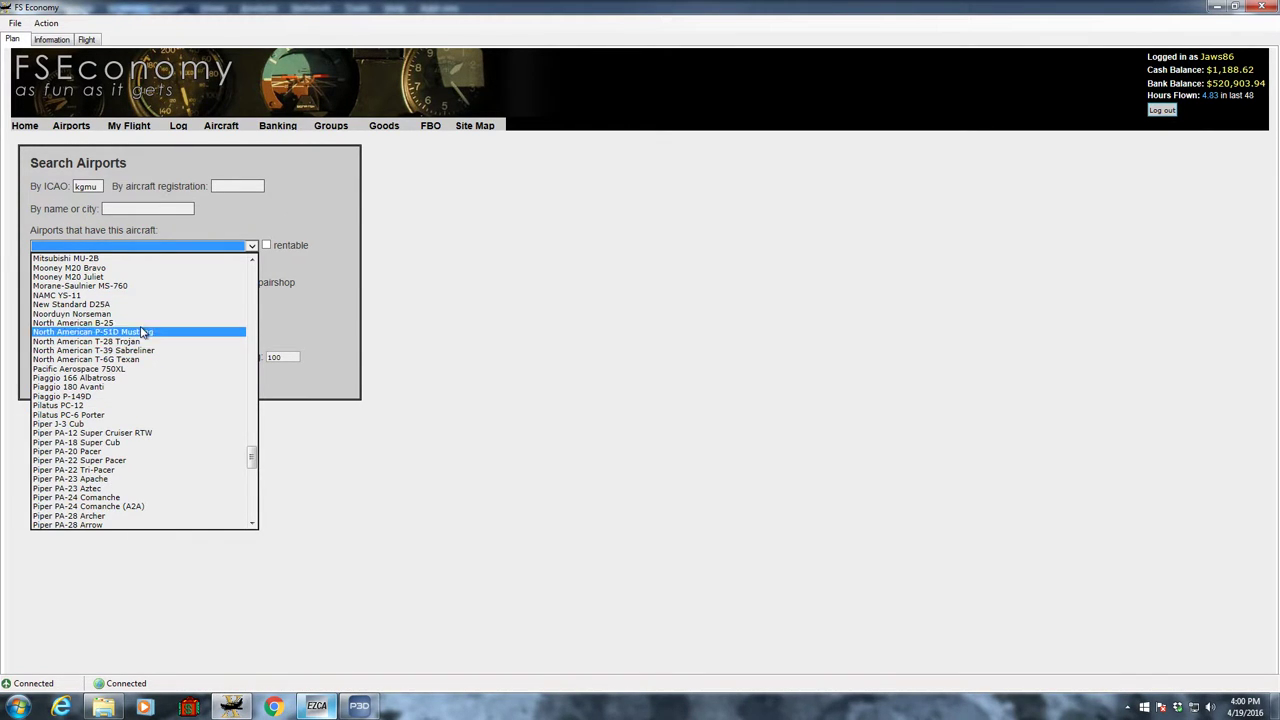
{"action": "left_click", "coordinate": [141, 360]}
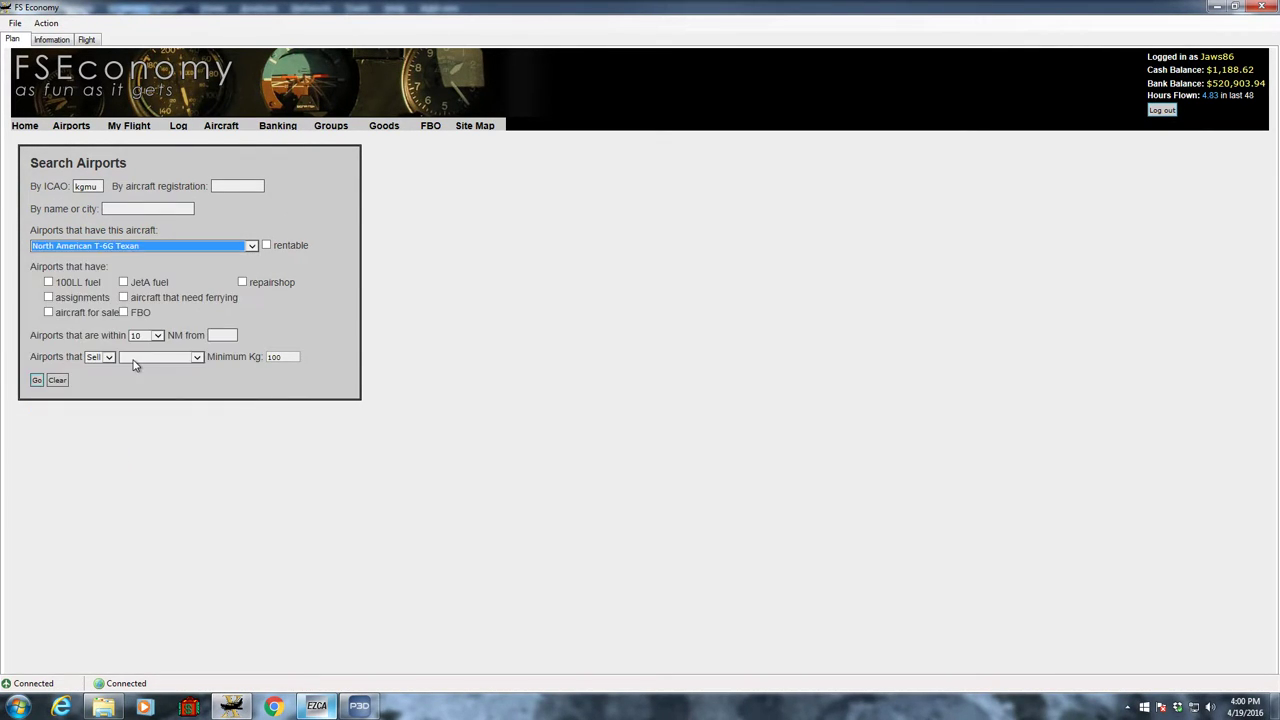
{"action": "left_click", "coordinate": [267, 247]}
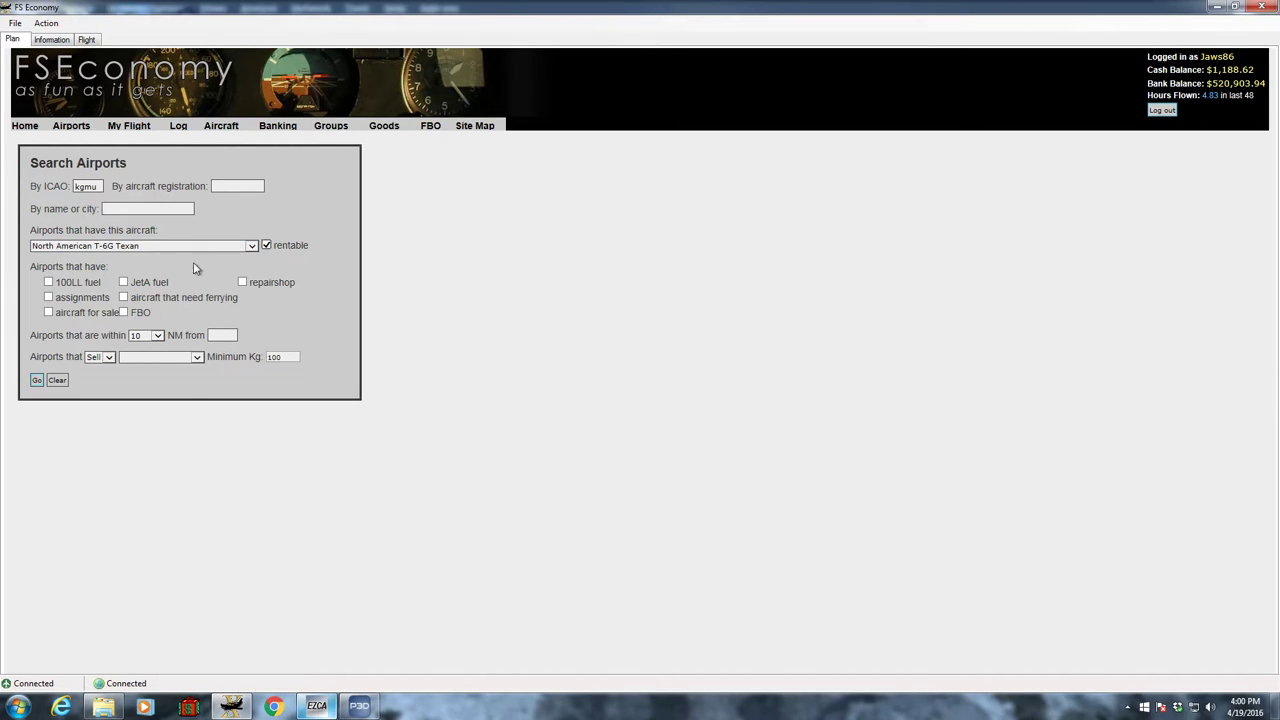
{"action": "left_click", "coordinate": [36, 381]}
{"action": "left_click", "coordinate": [36, 381]}
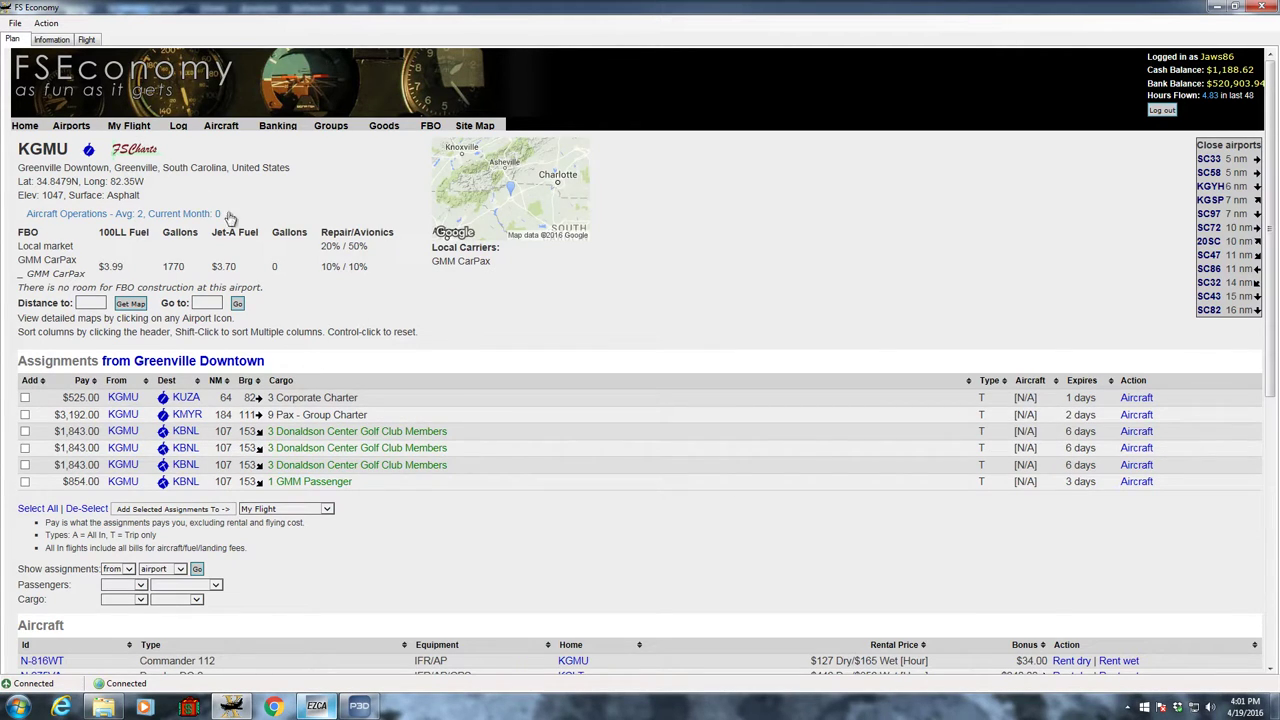
- Return to the search form and clear KGMU from the ICAO field
{"action": "scroll", "coordinate": [465, 340], "scroll_direction": "down", "scroll_amount": 4}
{"action": "scroll", "coordinate": [465, 340], "scroll_direction": "up", "scroll_amount": 1}
{"action": "scroll", "coordinate": [465, 340], "scroll_direction": "down", "scroll_amount": 3}
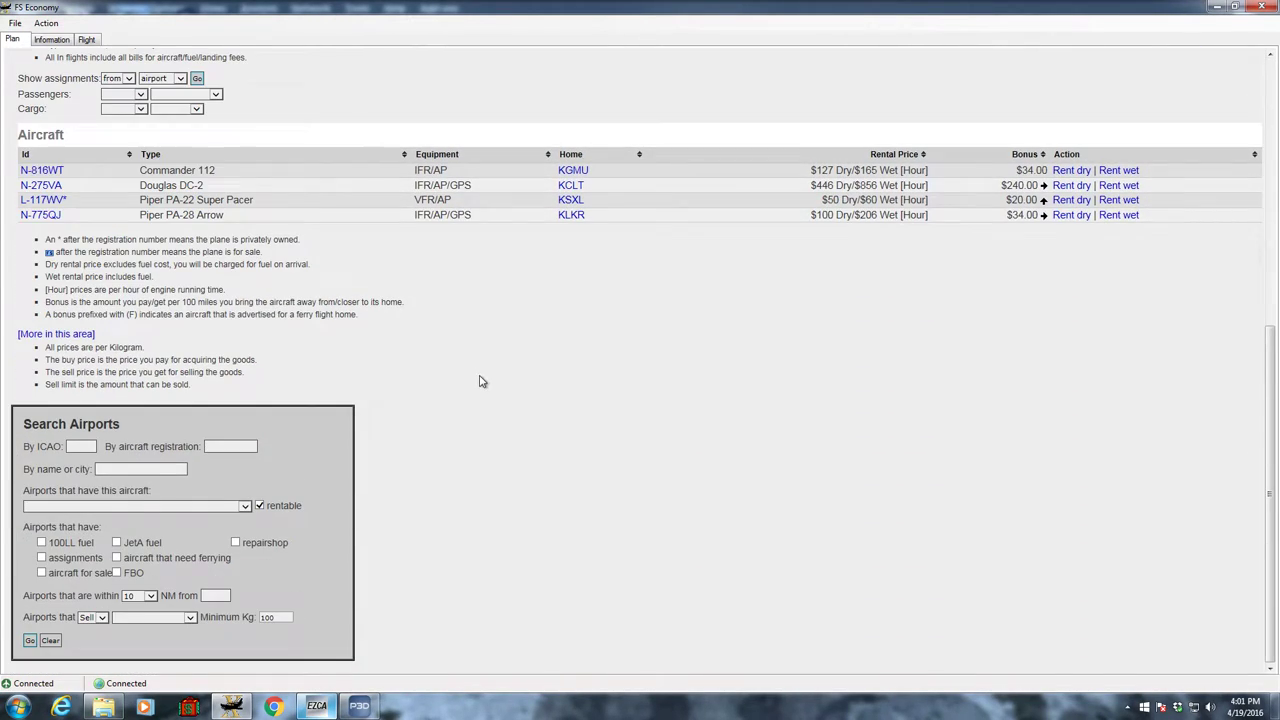
{"action": "scroll", "coordinate": [477, 371], "scroll_direction": "up", "scroll_amount": 6}
{"action": "right_click", "coordinate": [305, 180]}
{"action": "left_click", "coordinate": [334, 185]}
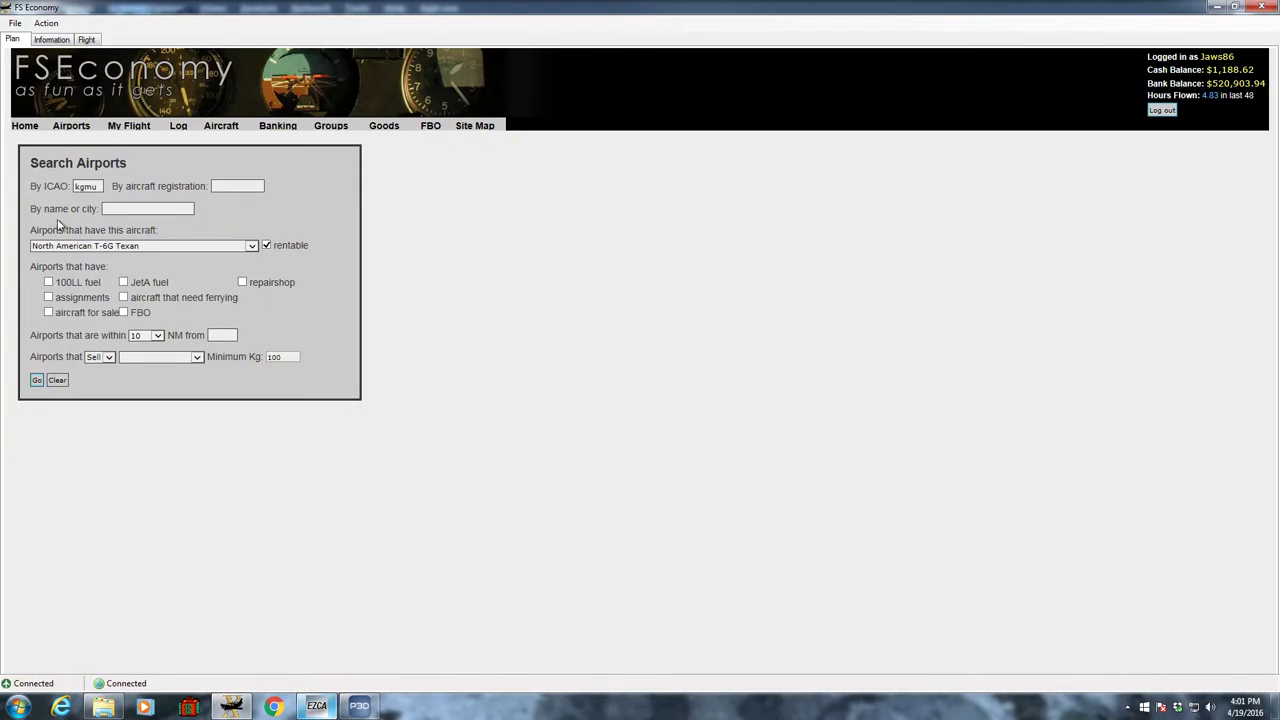
{"action": "left_click_drag", "start_coordinate": [98, 183], "coordinate": [34, 186]}
{"action": "key", "text": "BackSpace"}
- Search for airports with rentable T-6G Texans and sort the results by country
{"action": "left_click", "coordinate": [36, 380]}
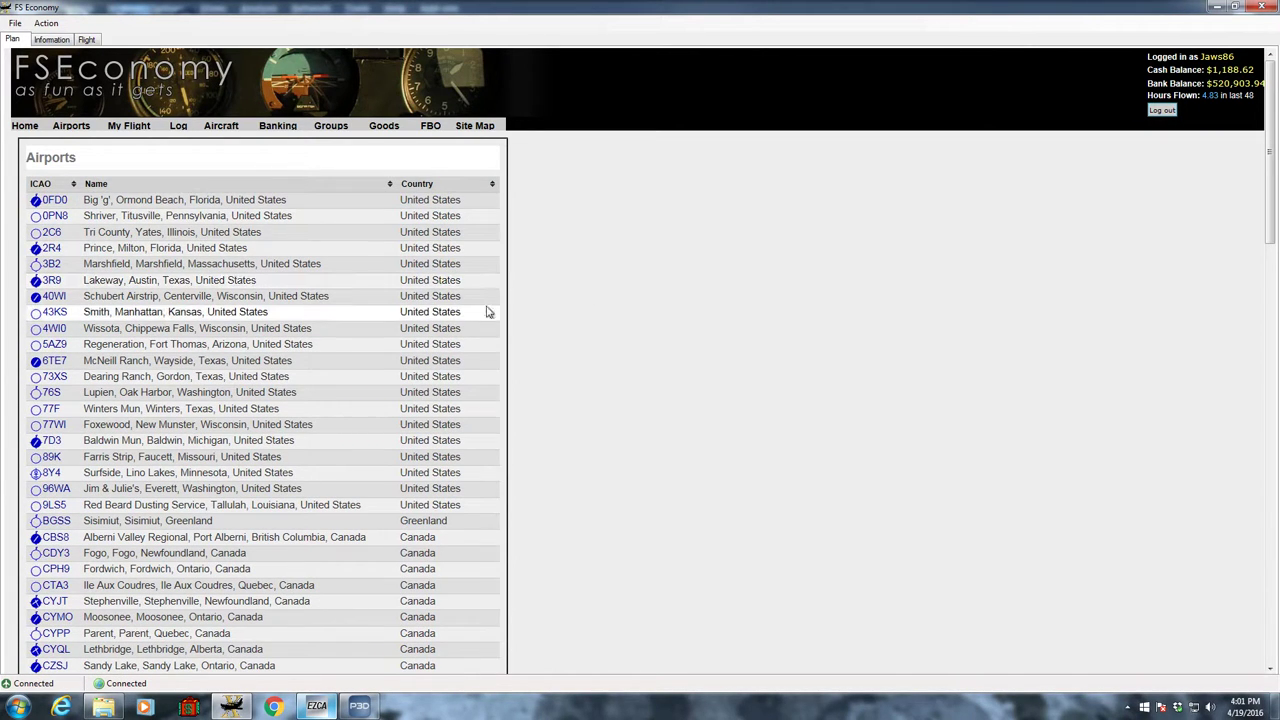
{"action": "left_click", "coordinate": [424, 184]}
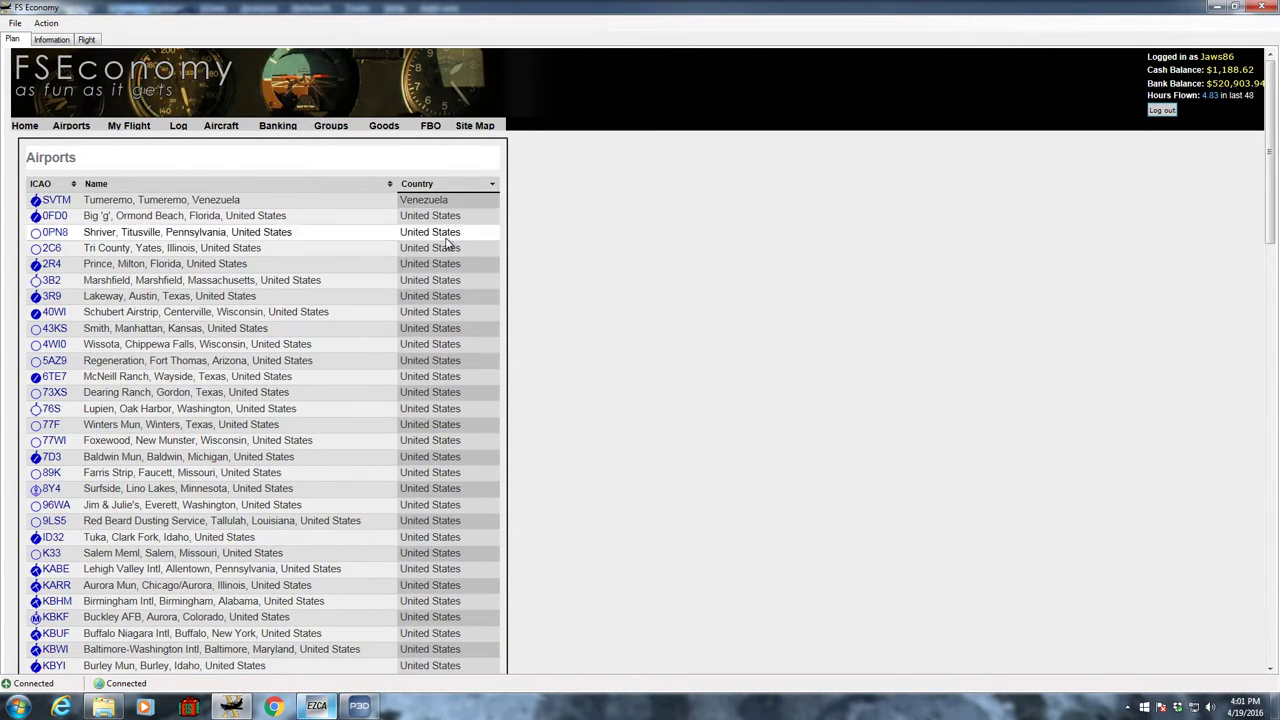
{"action": "scroll", "coordinate": [470, 260], "scroll_direction": "down", "scroll_amount": 2}
{"action": "scroll", "coordinate": [470, 280], "scroll_direction": "down", "scroll_amount": 3}
{"action": "scroll", "coordinate": [474, 300], "scroll_direction": "down", "scroll_amount": 1}
{"action": "scroll", "coordinate": [474, 300], "scroll_direction": "down", "scroll_amount": 3}
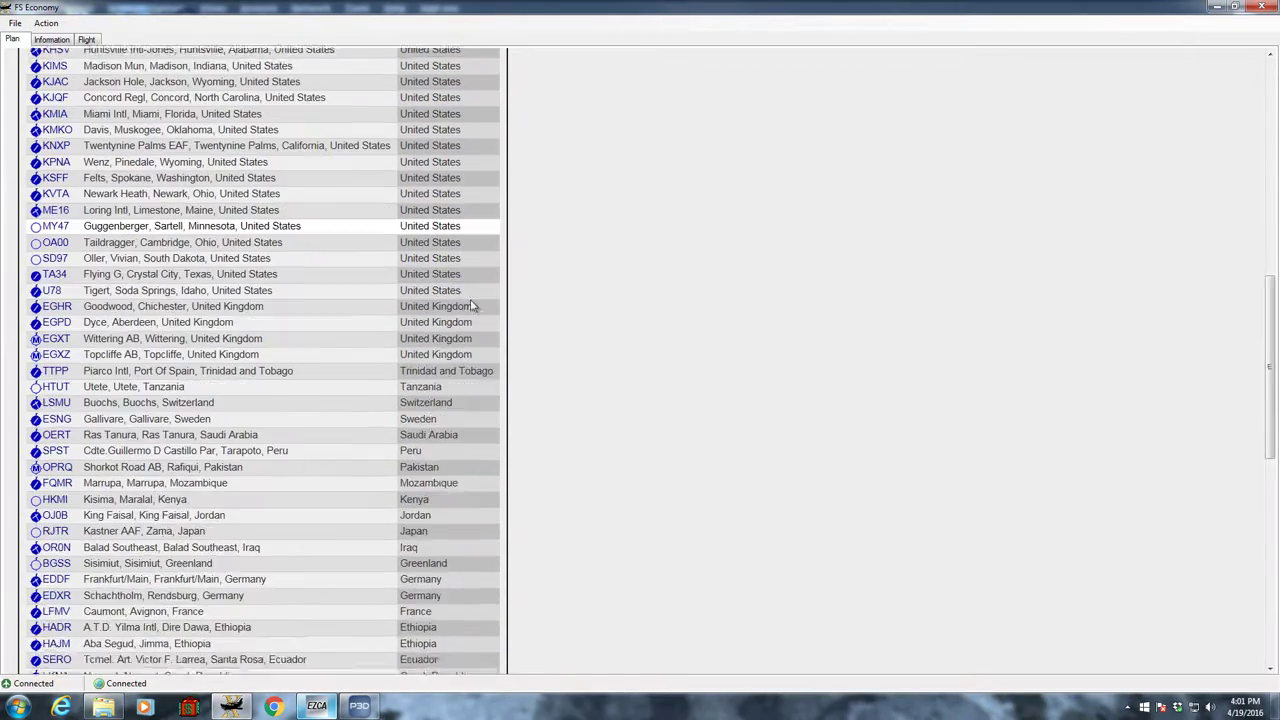
{"action": "scroll", "coordinate": [474, 300], "scroll_direction": "down", "scroll_amount": 1}
{"action": "scroll", "coordinate": [474, 300], "scroll_direction": "up", "scroll_amount": 4}
{"action": "scroll", "coordinate": [165, 343], "scroll_direction": "up", "scroll_amount": 2}
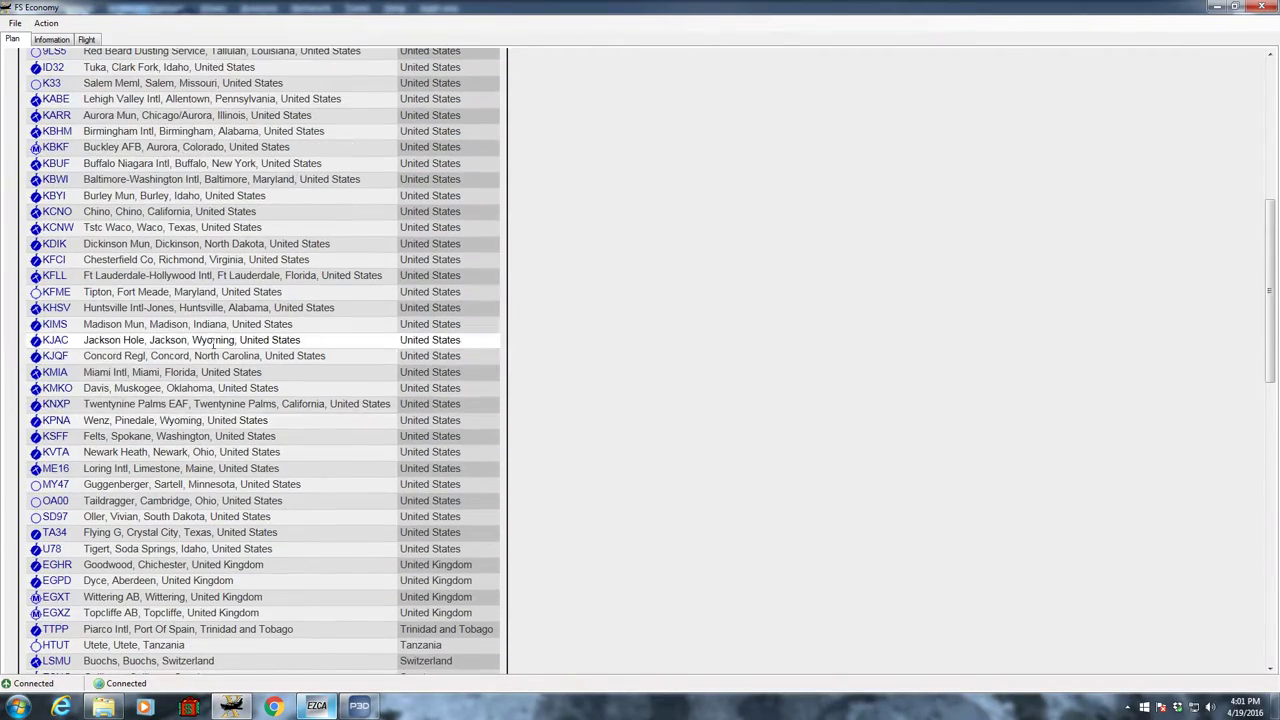
{"action": "scroll", "coordinate": [300, 326], "scroll_direction": "up", "scroll_amount": 2}
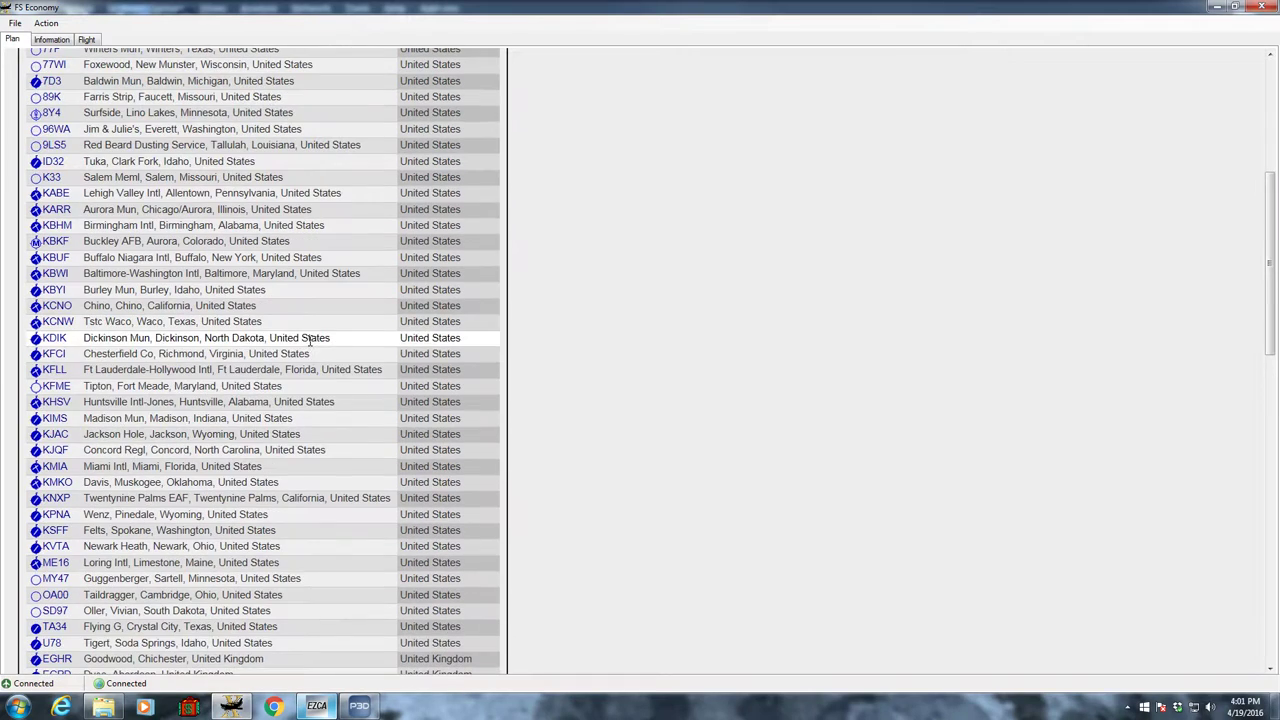
{"action": "scroll", "coordinate": [248, 385], "scroll_direction": "up", "scroll_amount": 2}
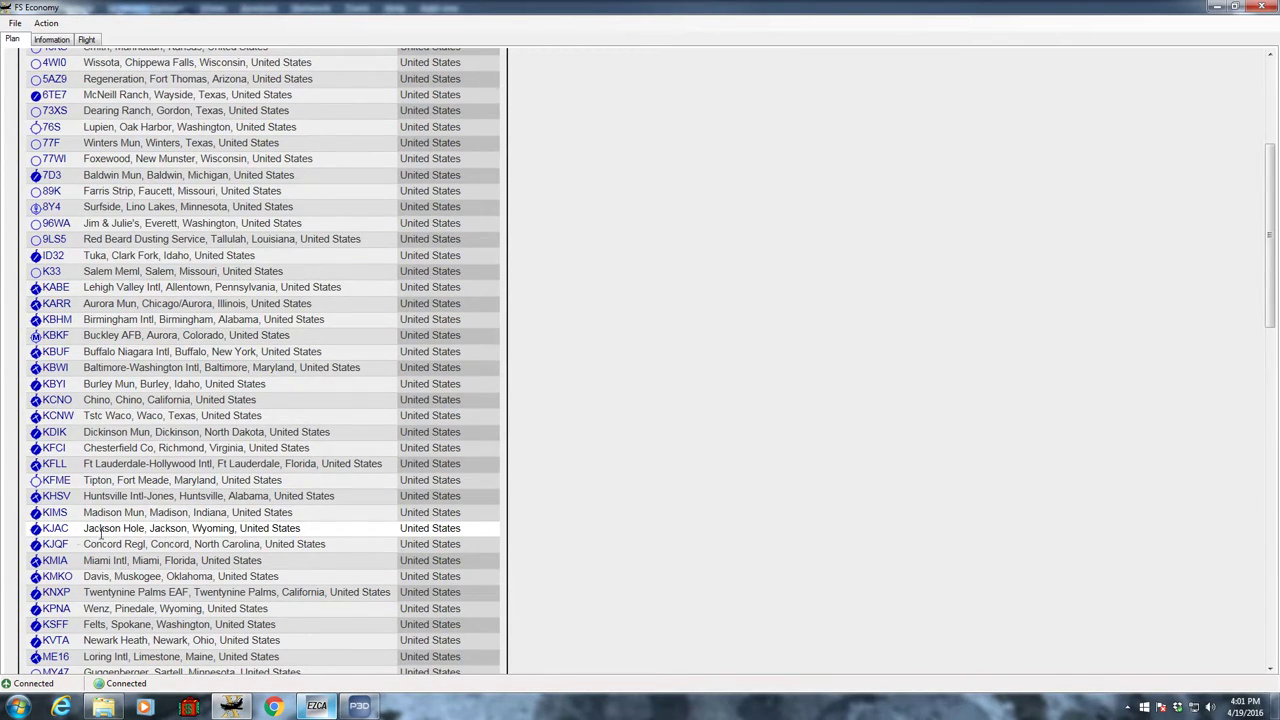
- Open the Jackson Hole (KJAC) airport page and browse its listings
{"action": "left_click", "coordinate": [54, 528]}
{"action": "scroll", "coordinate": [880, 380], "scroll_direction": "down", "scroll_amount": 5}
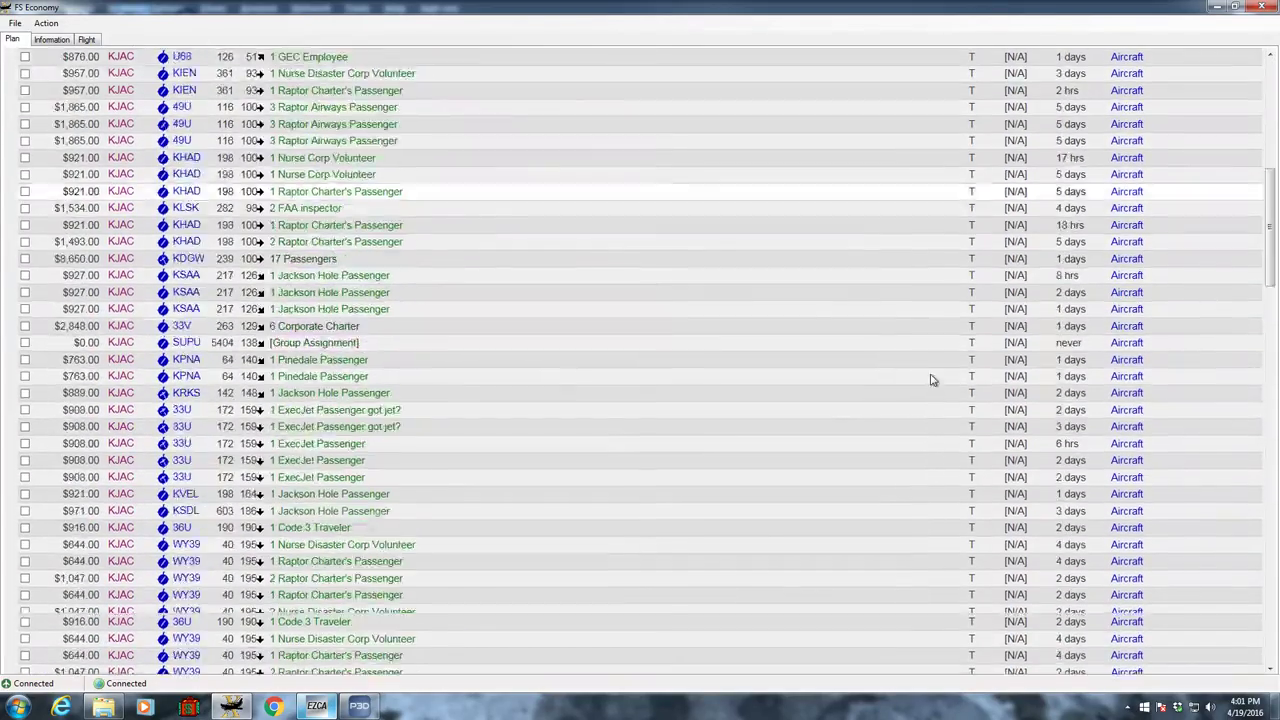
{"action": "scroll", "coordinate": [935, 372], "scroll_direction": "down", "scroll_amount": 5}
{"action": "scroll", "coordinate": [948, 370], "scroll_direction": "down", "scroll_amount": 5}
{"action": "scroll", "coordinate": [948, 372], "scroll_direction": "down", "scroll_amount": 2}
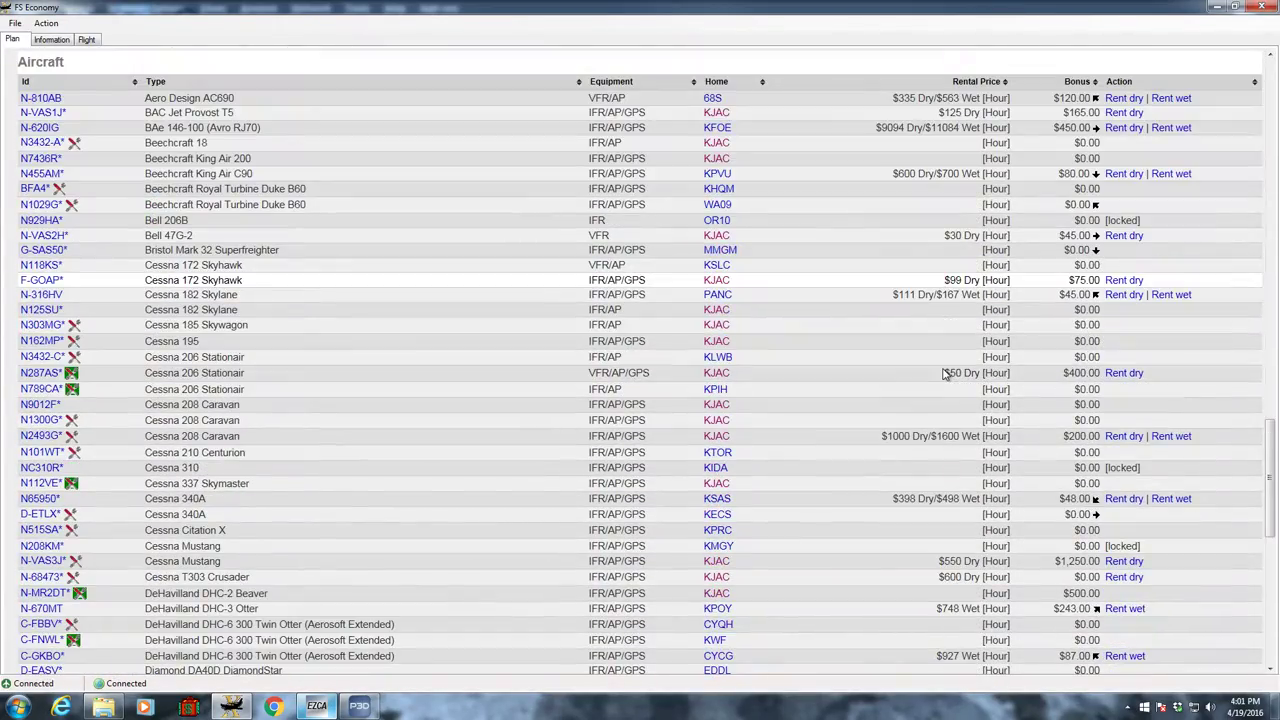
{"action": "scroll", "coordinate": [948, 372], "scroll_direction": "down", "scroll_amount": 3}
{"action": "scroll", "coordinate": [948, 370], "scroll_direction": "down", "scroll_amount": 2}
{"action": "scroll", "coordinate": [948, 366], "scroll_direction": "up", "scroll_amount": 10}
{"action": "scroll", "coordinate": [948, 364], "scroll_direction": "up", "scroll_amount": 10}
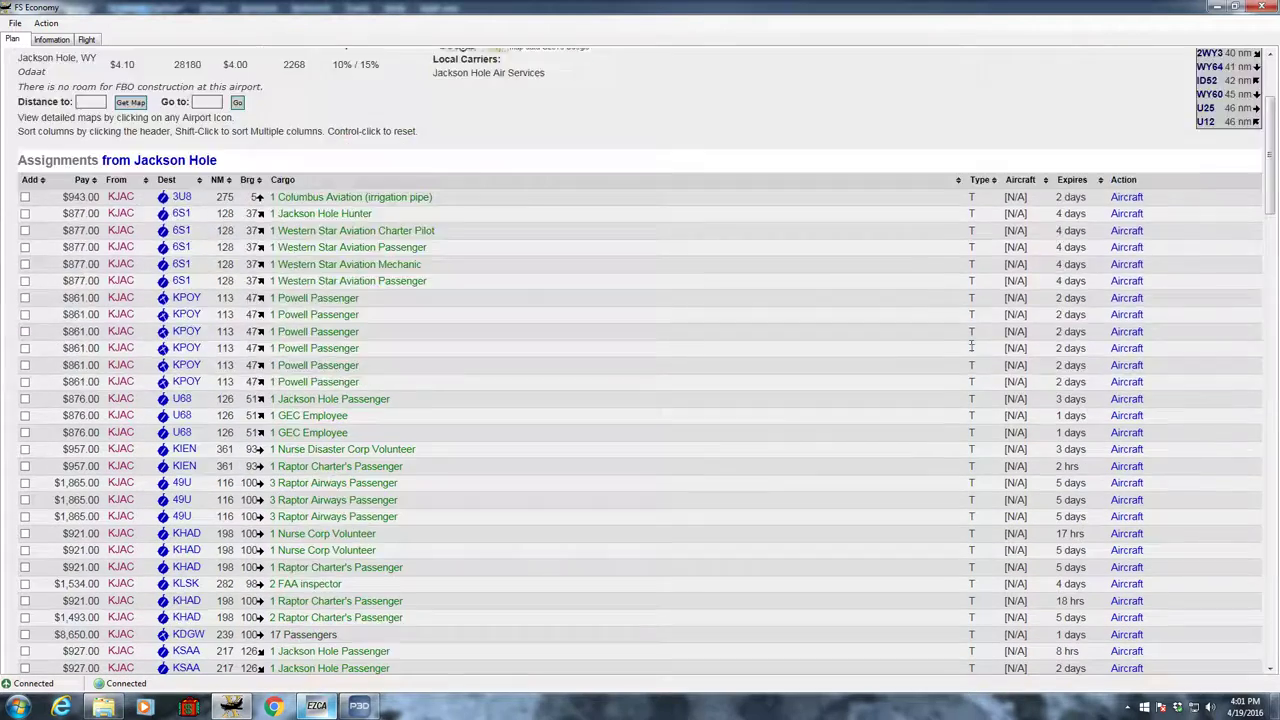
{"action": "scroll", "coordinate": [948, 364], "scroll_direction": "up", "scroll_amount": 2}
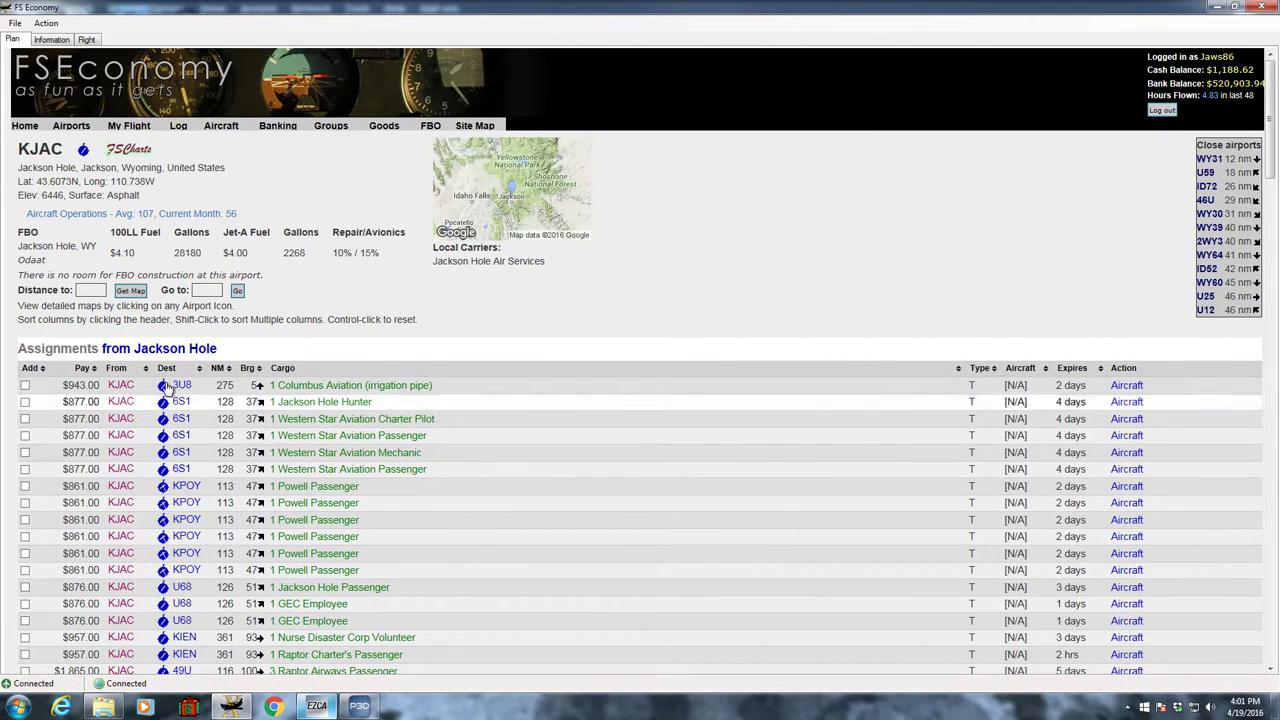
- Sort the KJAC assignments by distance (NM), shortest first
{"action": "left_click", "coordinate": [220, 368]}
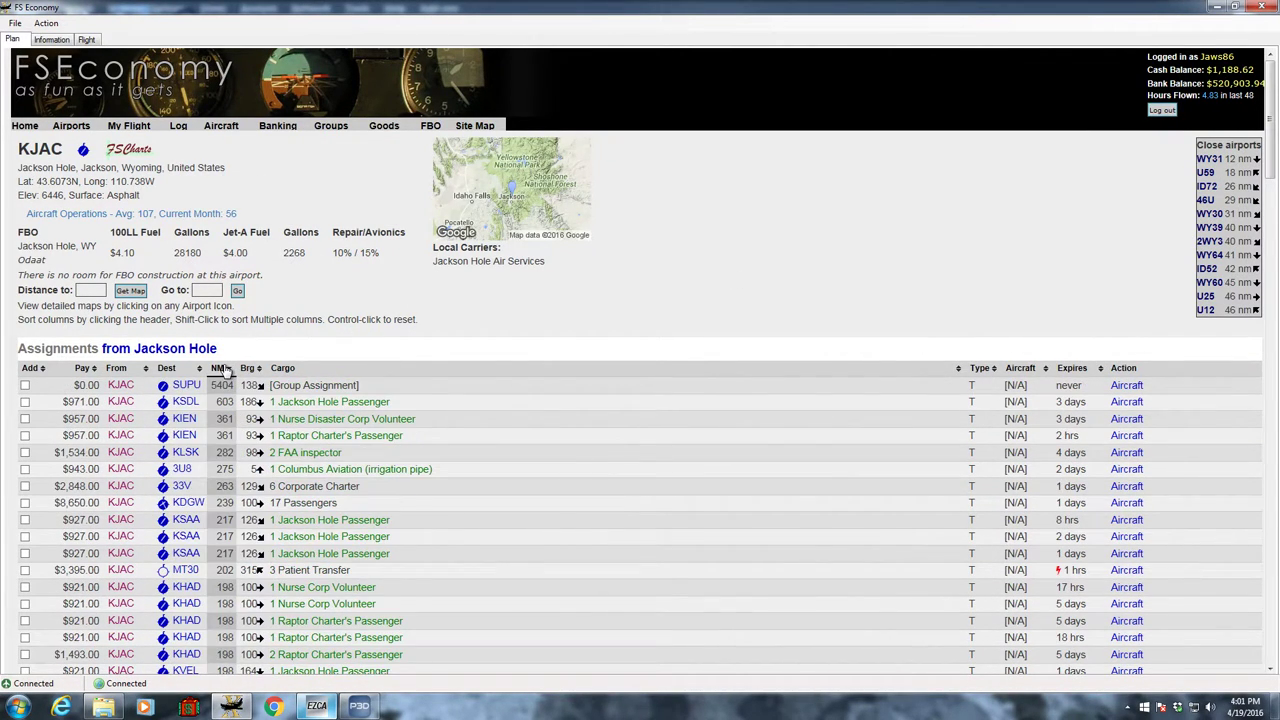
{"action": "left_click", "coordinate": [220, 368]}
{"action": "scroll", "coordinate": [991, 271], "scroll_direction": "down", "scroll_amount": 6}
{"action": "scroll", "coordinate": [1000, 290], "scroll_direction": "down", "scroll_amount": 6}
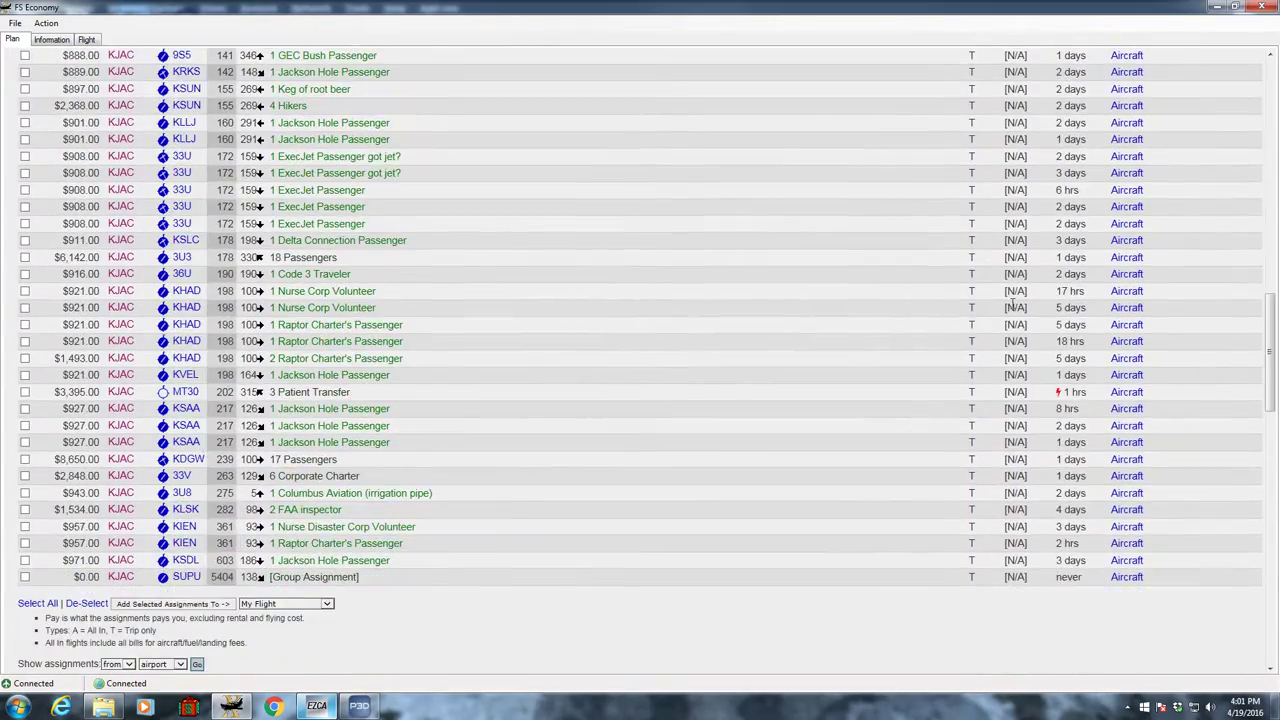
{"action": "scroll", "coordinate": [1013, 309], "scroll_direction": "down", "scroll_amount": 4}
{"action": "scroll", "coordinate": [1013, 309], "scroll_direction": "up", "scroll_amount": 2}
{"action": "scroll", "coordinate": [1013, 309], "scroll_direction": "up", "scroll_amount": 7}
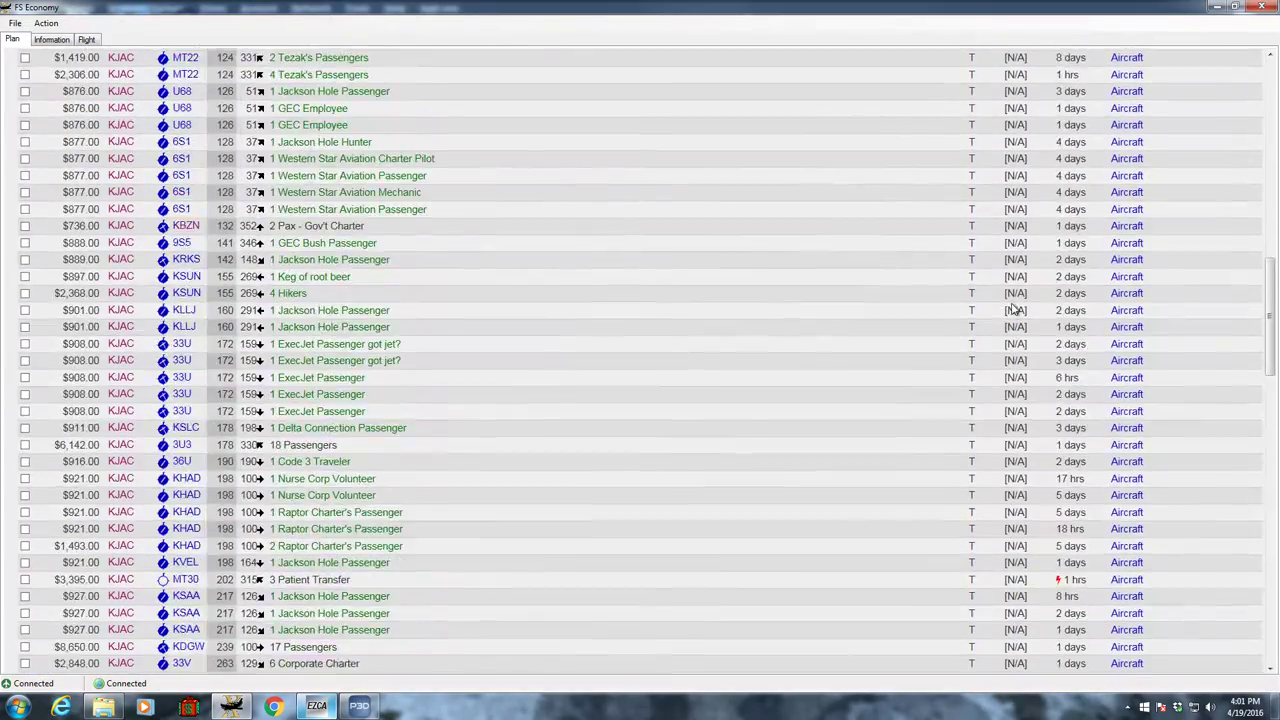
{"action": "scroll", "coordinate": [1013, 309], "scroll_direction": "up", "scroll_amount": 7}
- Cancel the existing aircraft rental and return to the KJAC airport page
{"action": "left_click", "coordinate": [130, 126]}
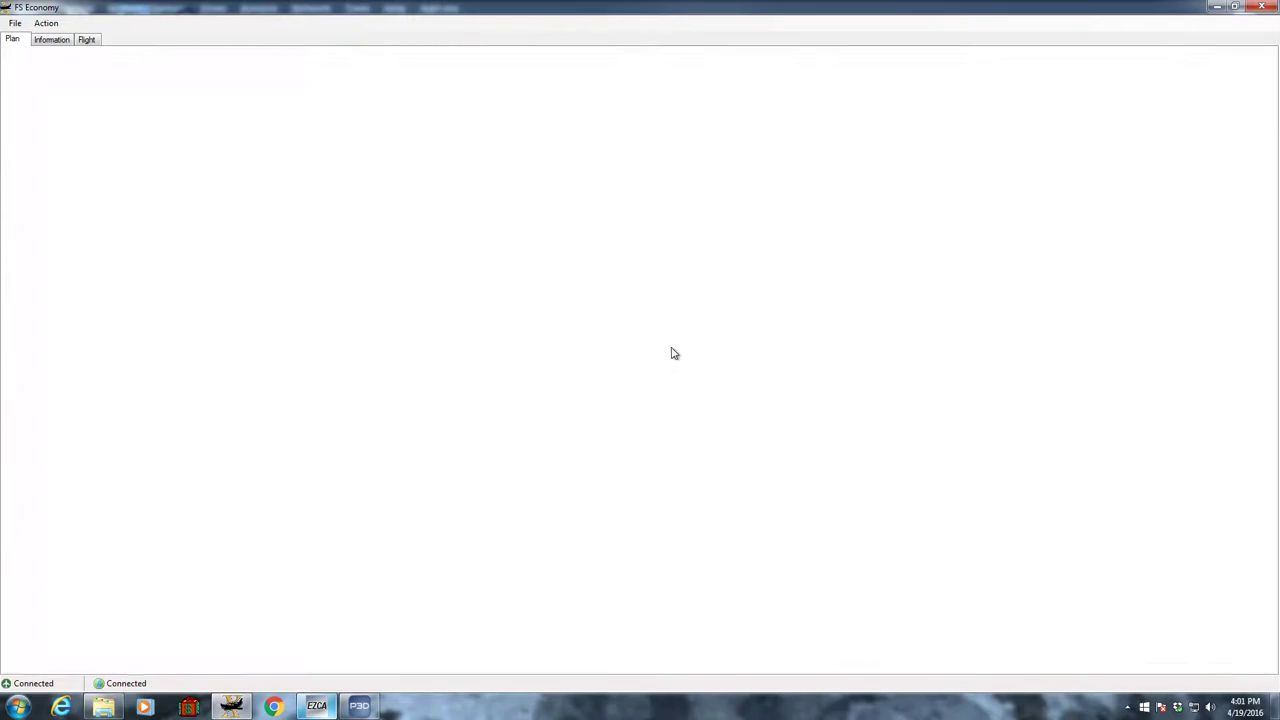
{"action": "left_click", "coordinate": [410, 477]}
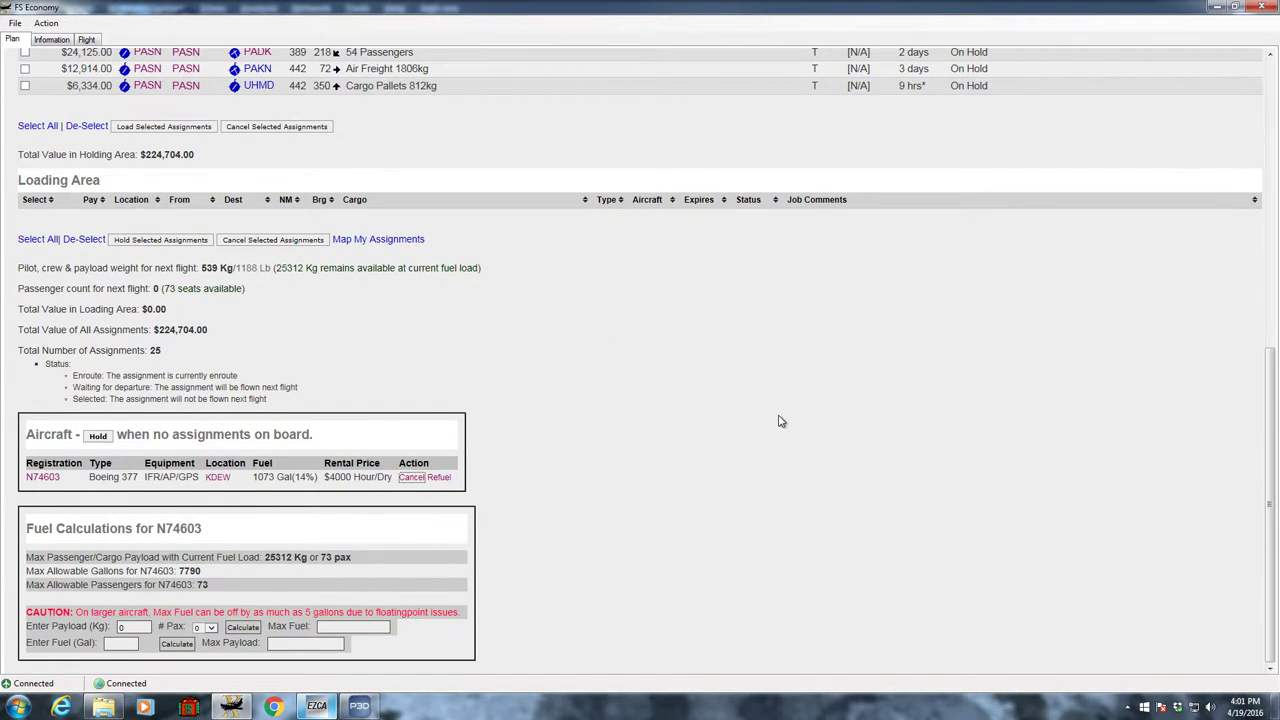
{"action": "left_click", "coordinate": [71, 126]}
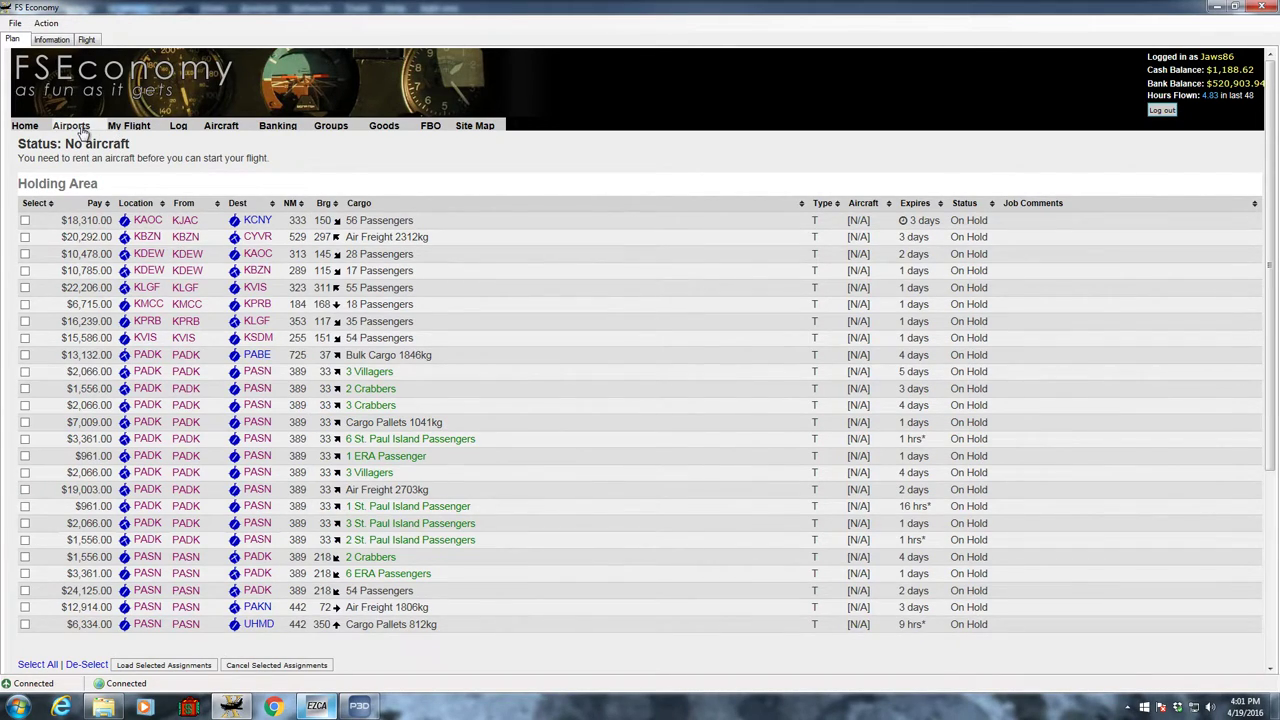
- Rent the T-6G Texan N-25514 dry from the KJAC aircraft list
{"action": "scroll", "coordinate": [340, 403], "scroll_direction": "down", "scroll_amount": 5}
{"action": "scroll", "coordinate": [800, 365], "scroll_direction": "down", "scroll_amount": 2}
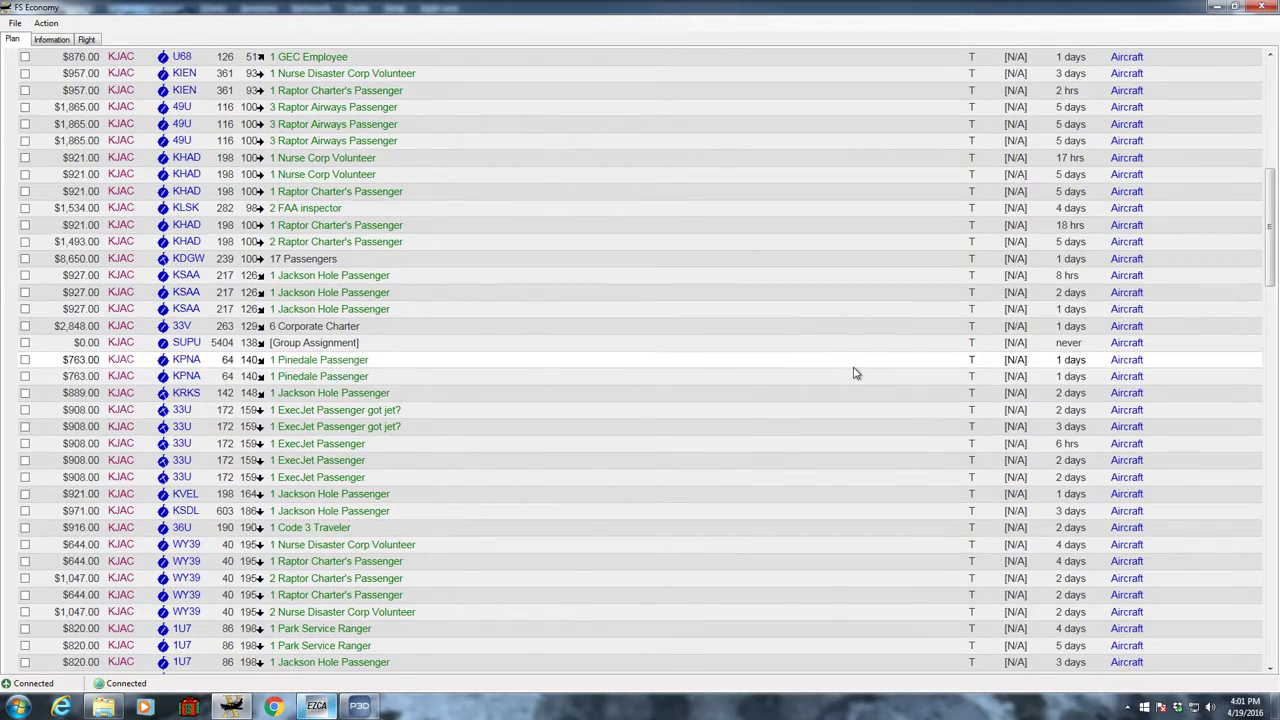
{"action": "scroll", "coordinate": [951, 389], "scroll_direction": "down", "scroll_amount": 2}
{"action": "scroll", "coordinate": [1014, 391], "scroll_direction": "down", "scroll_amount": 5}
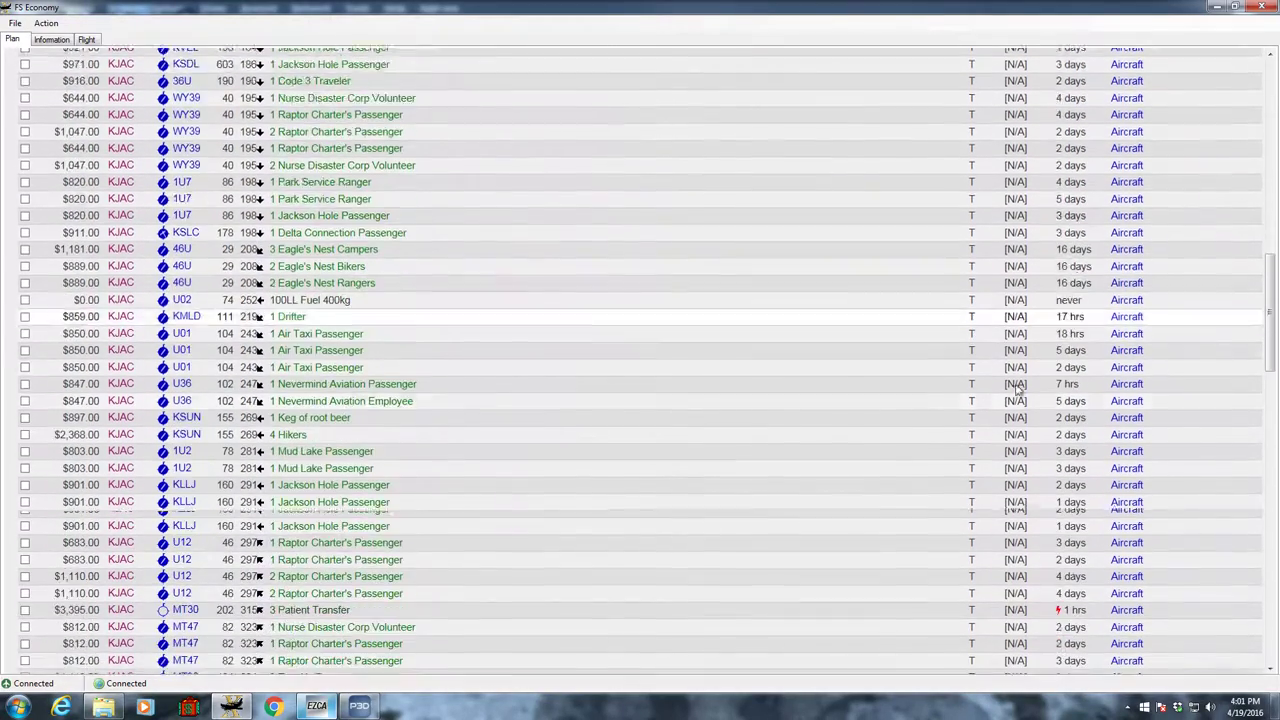
{"action": "scroll", "coordinate": [1040, 385], "scroll_direction": "down", "scroll_amount": 10}
{"action": "scroll", "coordinate": [1062, 380], "scroll_direction": "down", "scroll_amount": 3}
{"action": "scroll", "coordinate": [1062, 380], "scroll_direction": "down", "scroll_amount": 8}
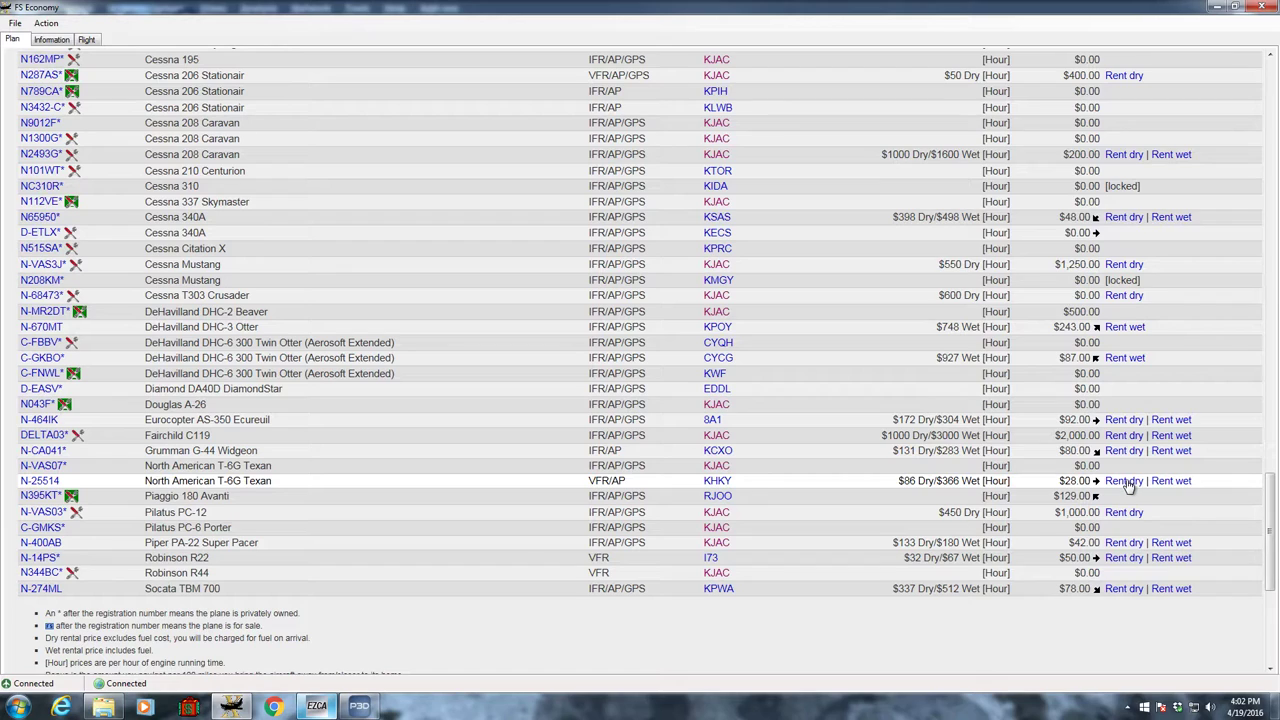
{"action": "left_click", "coordinate": [1127, 481]}
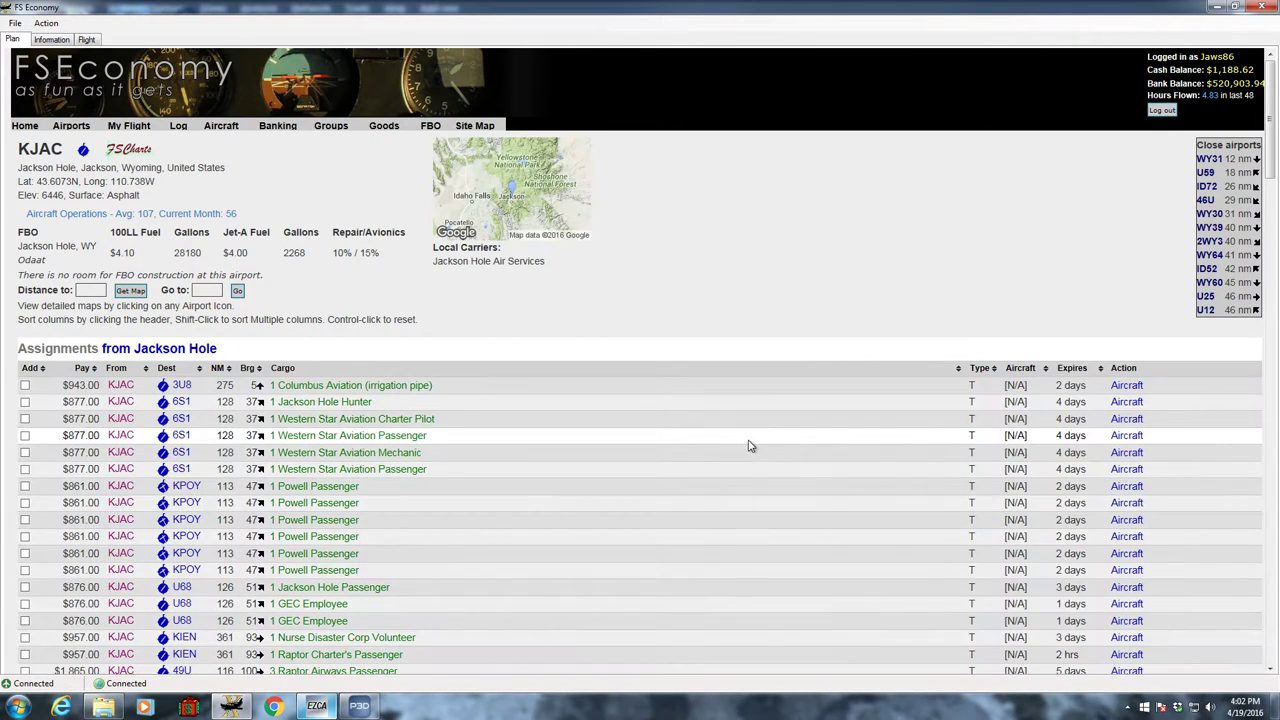
- Sort assignments shortest-first and select the $644 KJAC-to-WY39 Nurse Disaster Corp Volunteer job
{"action": "left_click", "coordinate": [220, 368]}
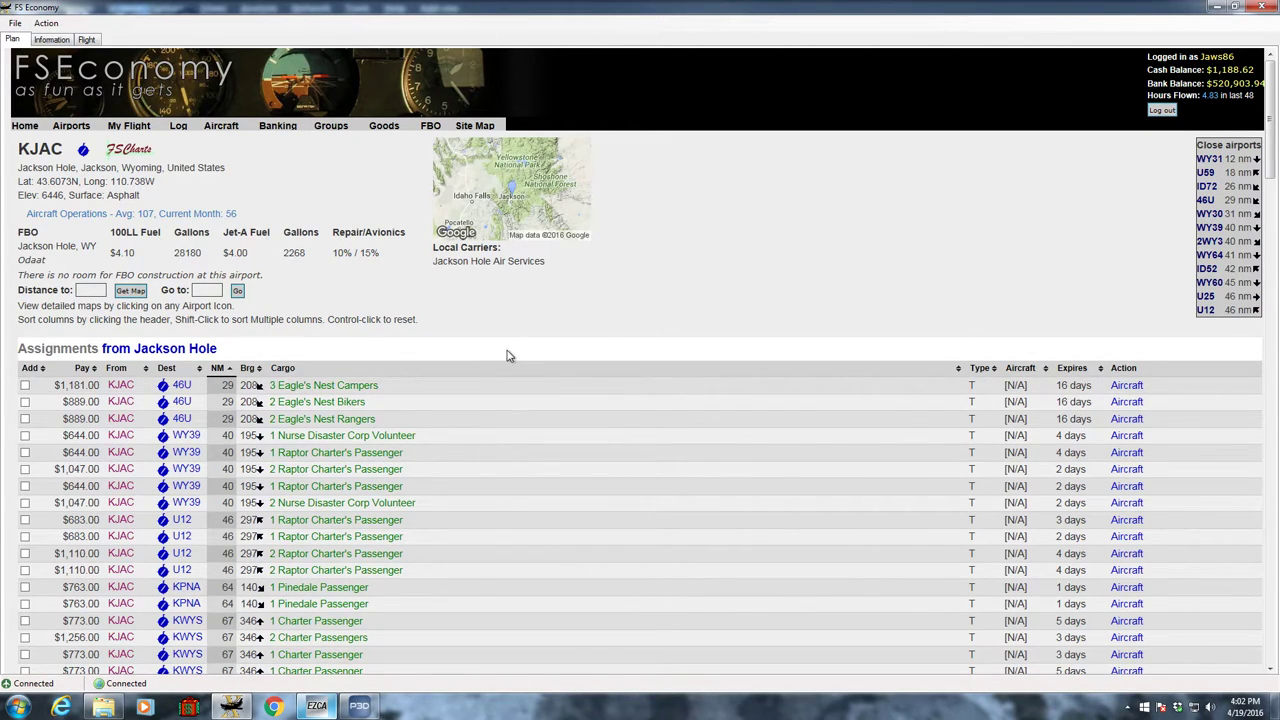
{"action": "scroll", "coordinate": [506, 357], "scroll_direction": "down", "scroll_amount": 3}
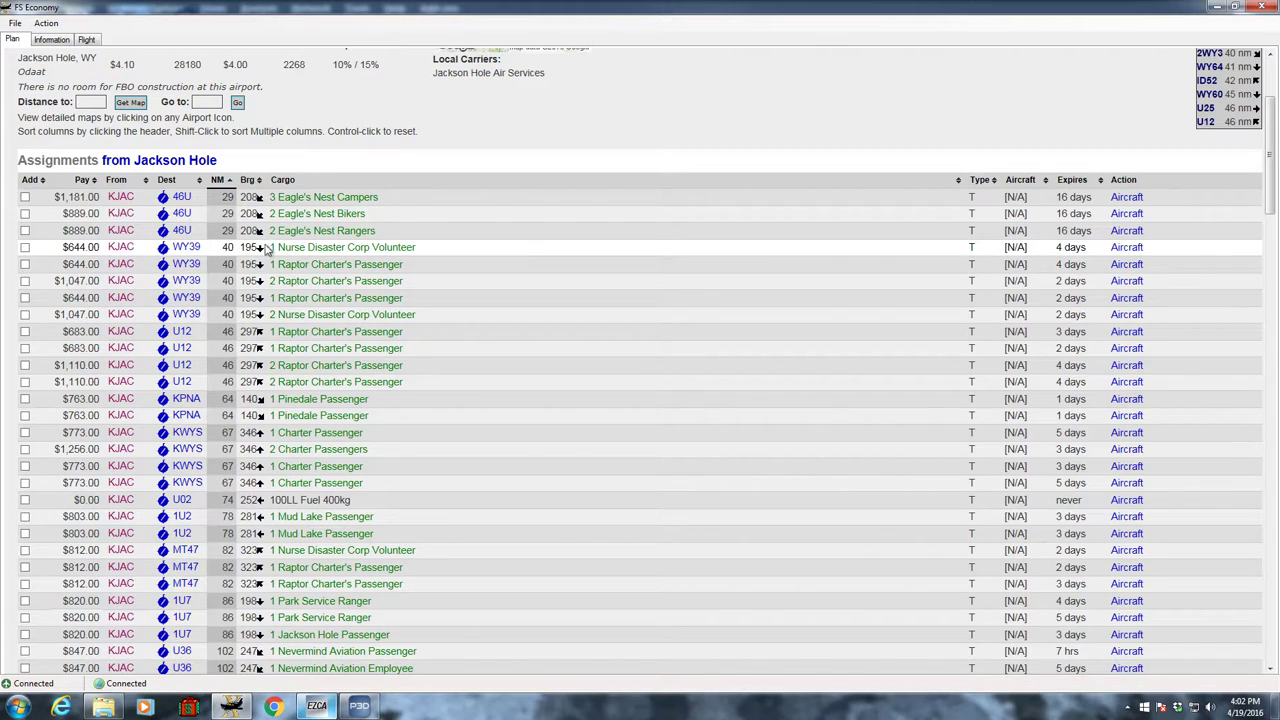
{"action": "left_click", "coordinate": [25, 247]}
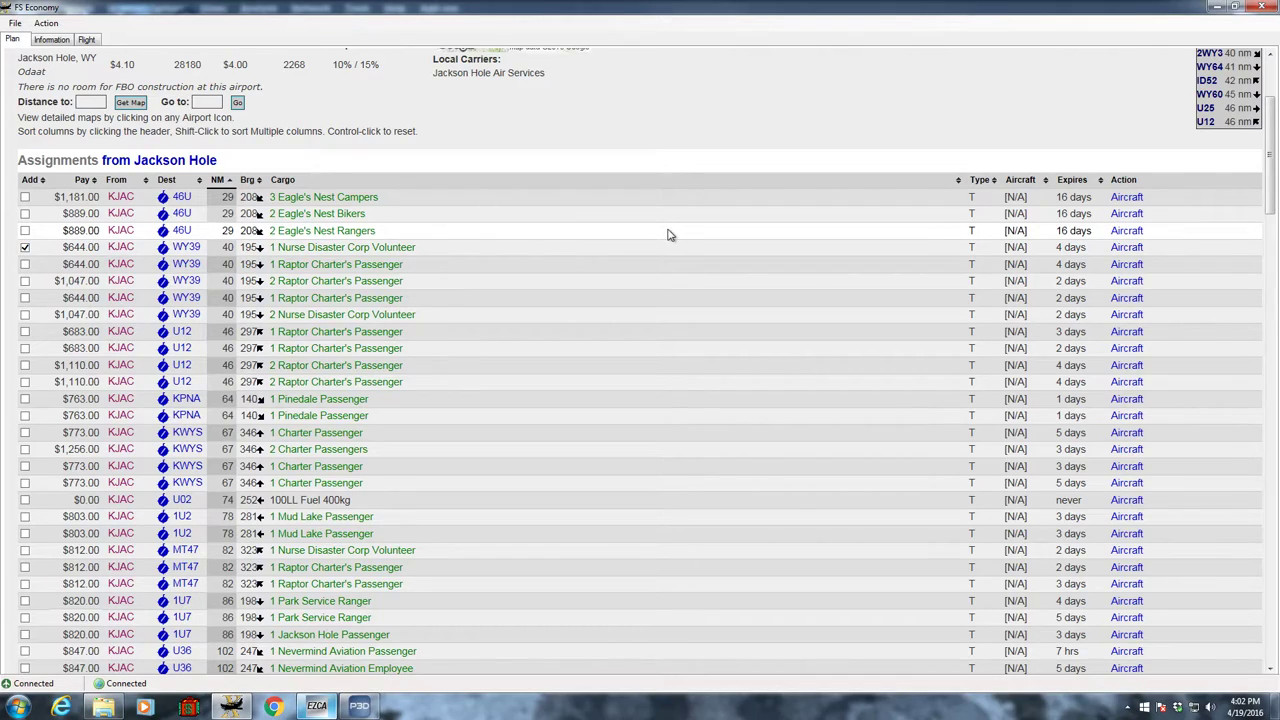
{"action": "scroll", "coordinate": [669, 235], "scroll_direction": "down", "scroll_amount": 2}
{"action": "scroll", "coordinate": [669, 235], "scroll_direction": "down", "scroll_amount": 5}
{"action": "scroll", "coordinate": [669, 235], "scroll_direction": "down", "scroll_amount": 5}
{"action": "scroll", "coordinate": [669, 236], "scroll_direction": "down", "scroll_amount": 5}
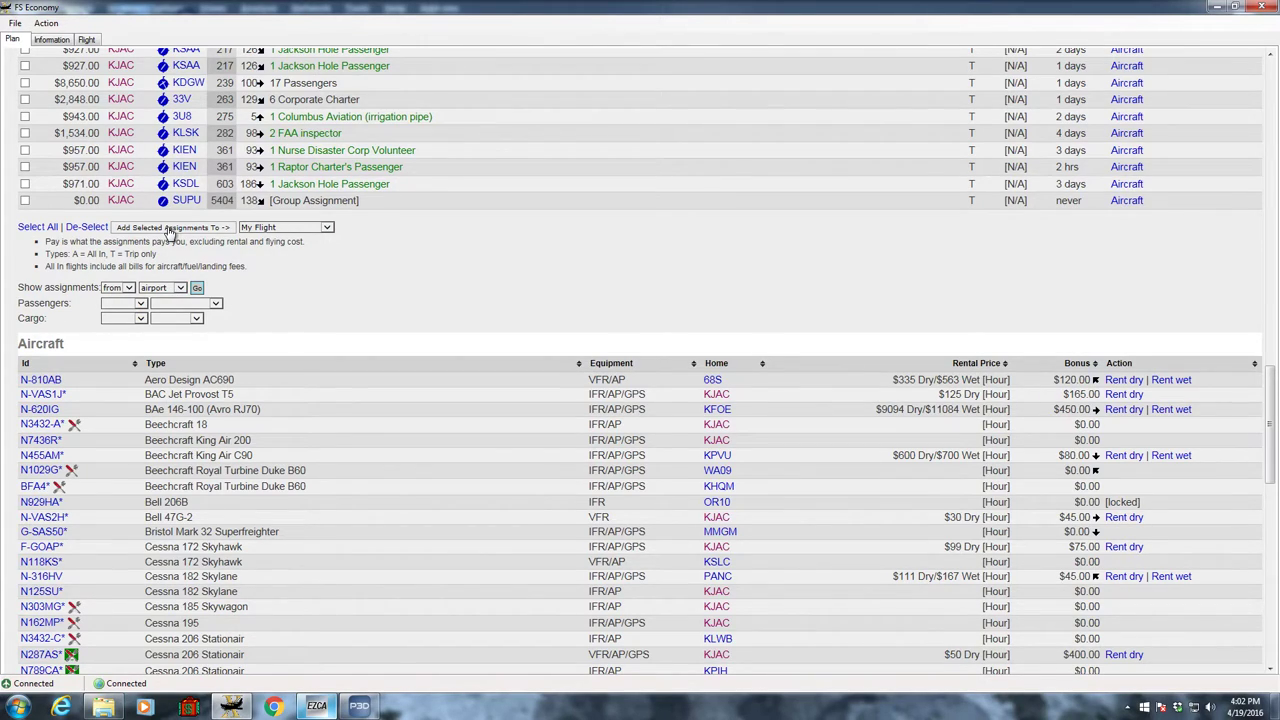
- Keep My Flight as the destination and add the ticked WY39 assignment to it
{"action": "left_click", "coordinate": [327, 230]}
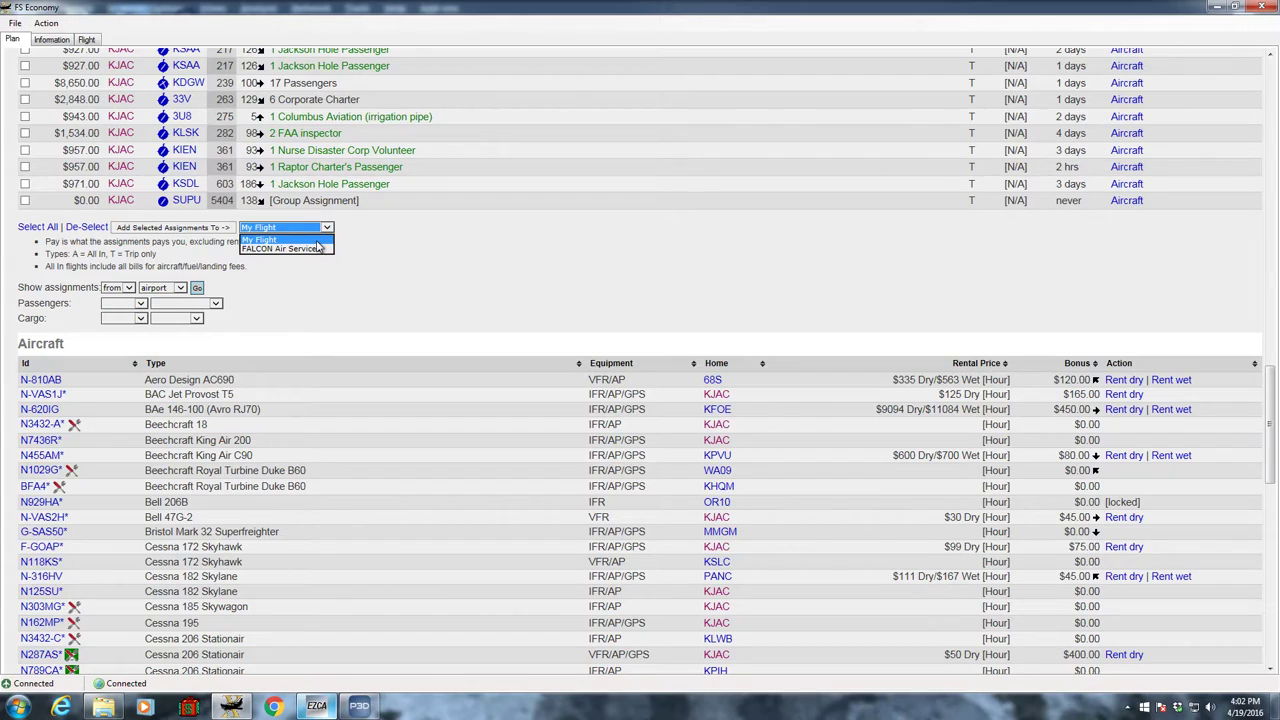
{"action": "left_click", "coordinate": [318, 247]}
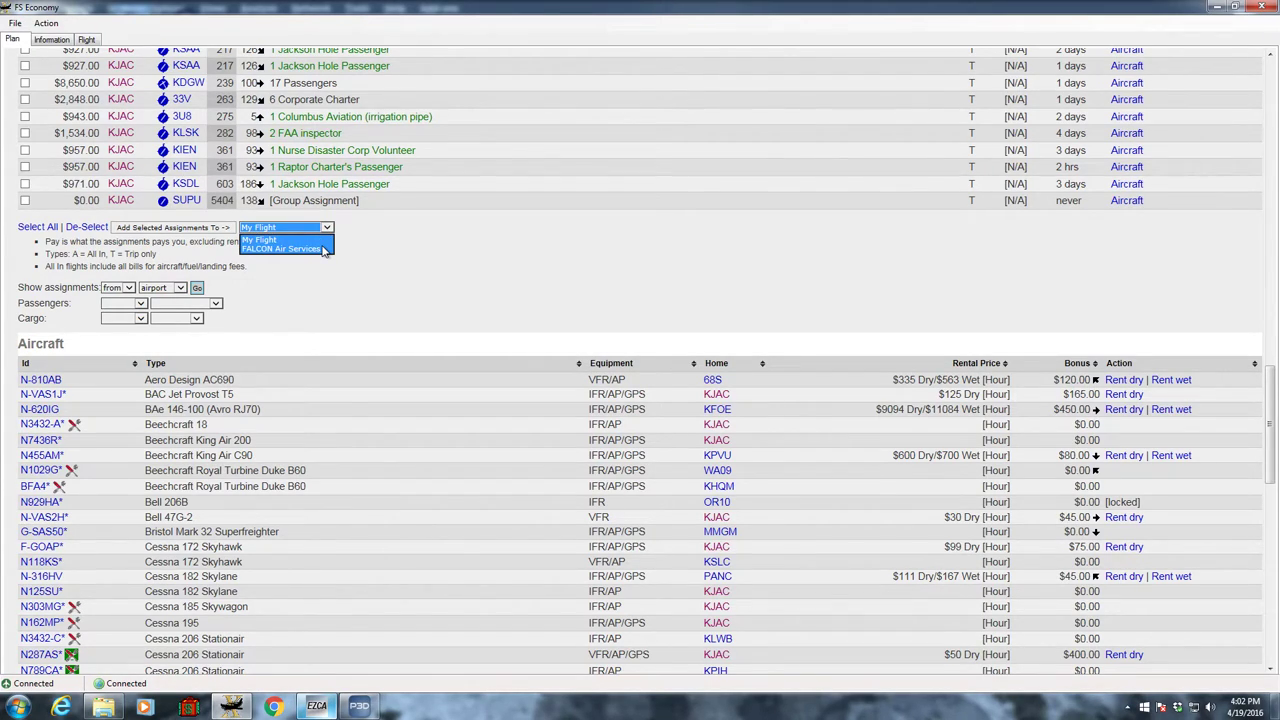
{"action": "left_click", "coordinate": [316, 241]}
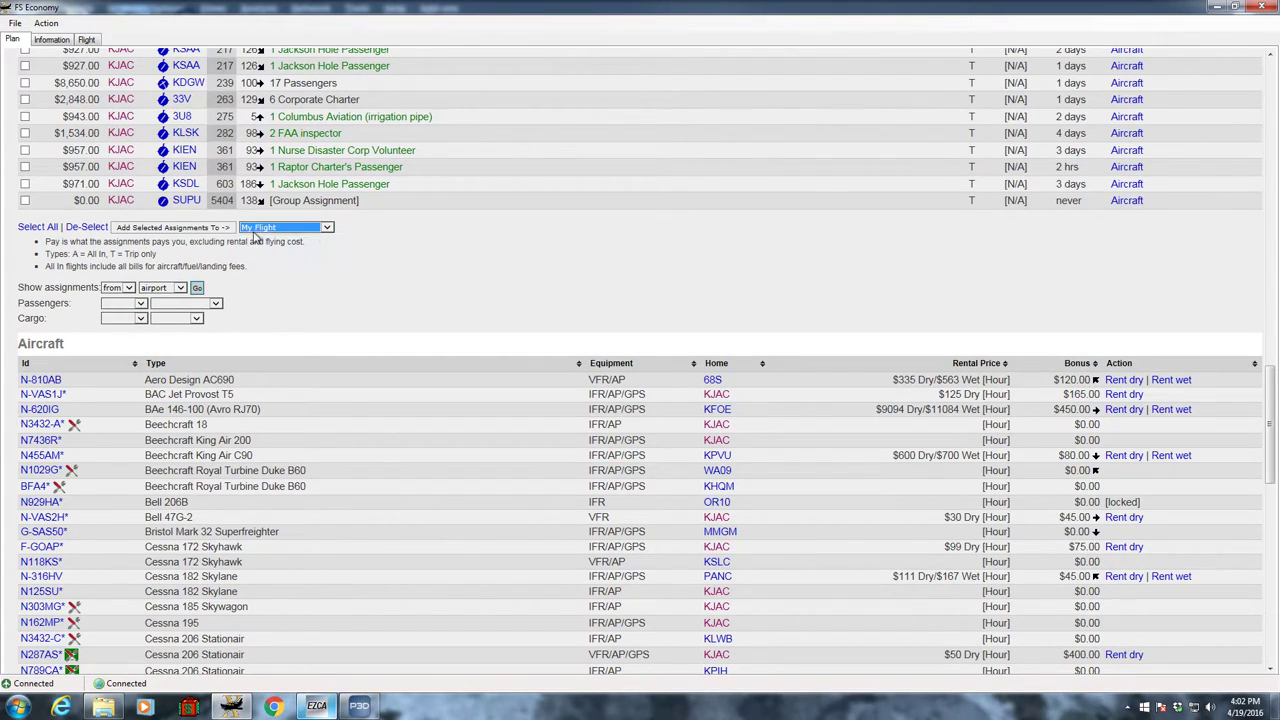
{"action": "left_click", "coordinate": [188, 229]}
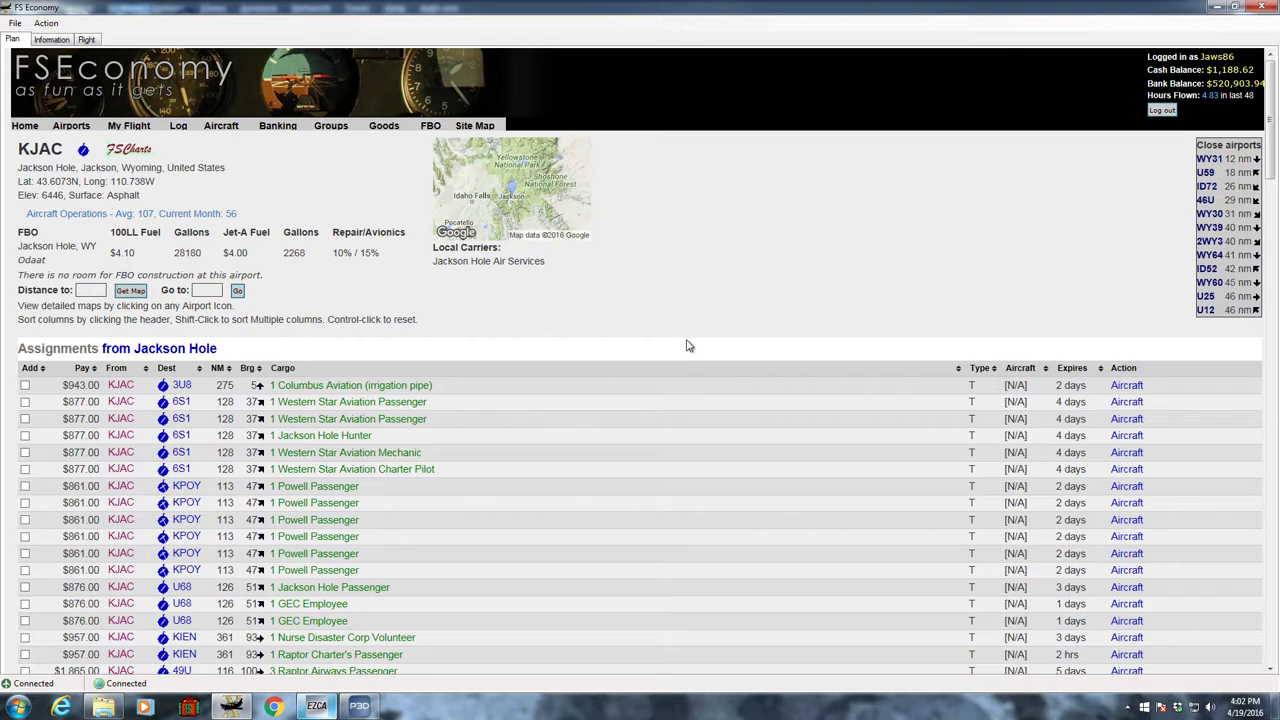
- Review My Flight: the $644 WY39 job departing and N-25514 at 19% fuel
{"action": "left_click", "coordinate": [148, 127]}
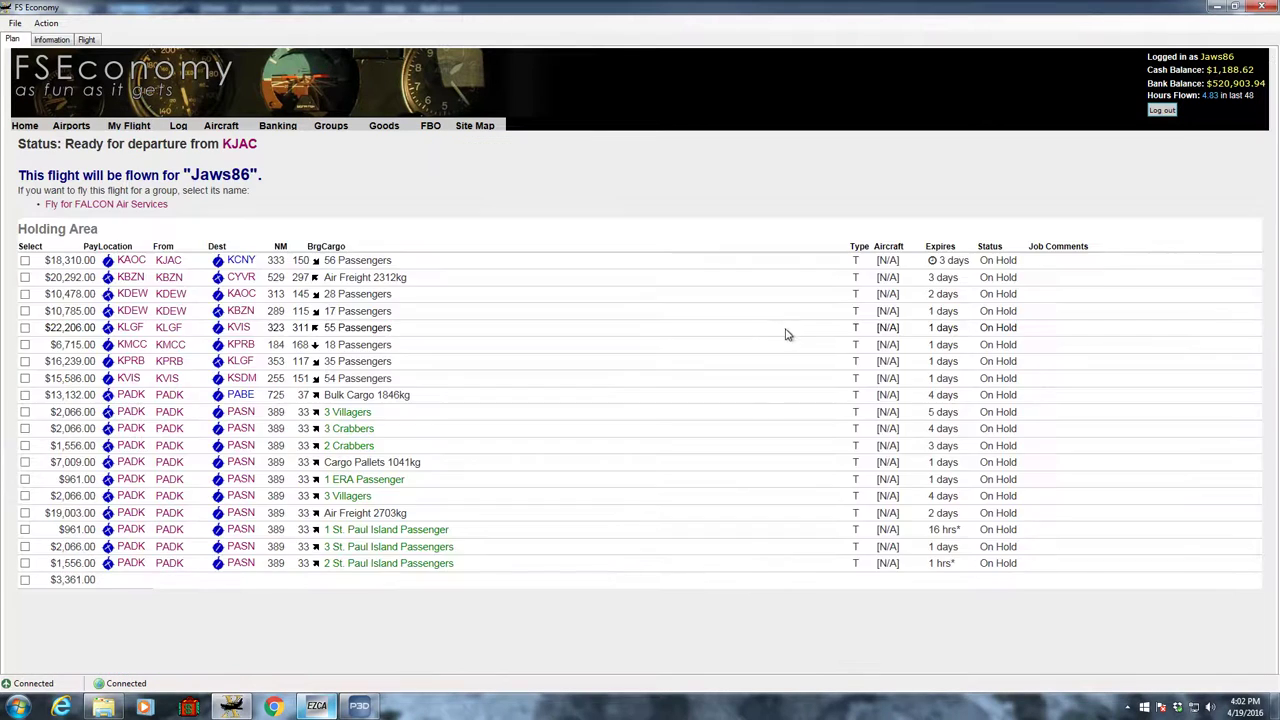
{"action": "scroll", "coordinate": [850, 363], "scroll_direction": "down", "scroll_amount": 2}
{"action": "scroll", "coordinate": [845, 363], "scroll_direction": "down", "scroll_amount": 4}
{"action": "scroll", "coordinate": [845, 363], "scroll_direction": "down", "scroll_amount": 3}
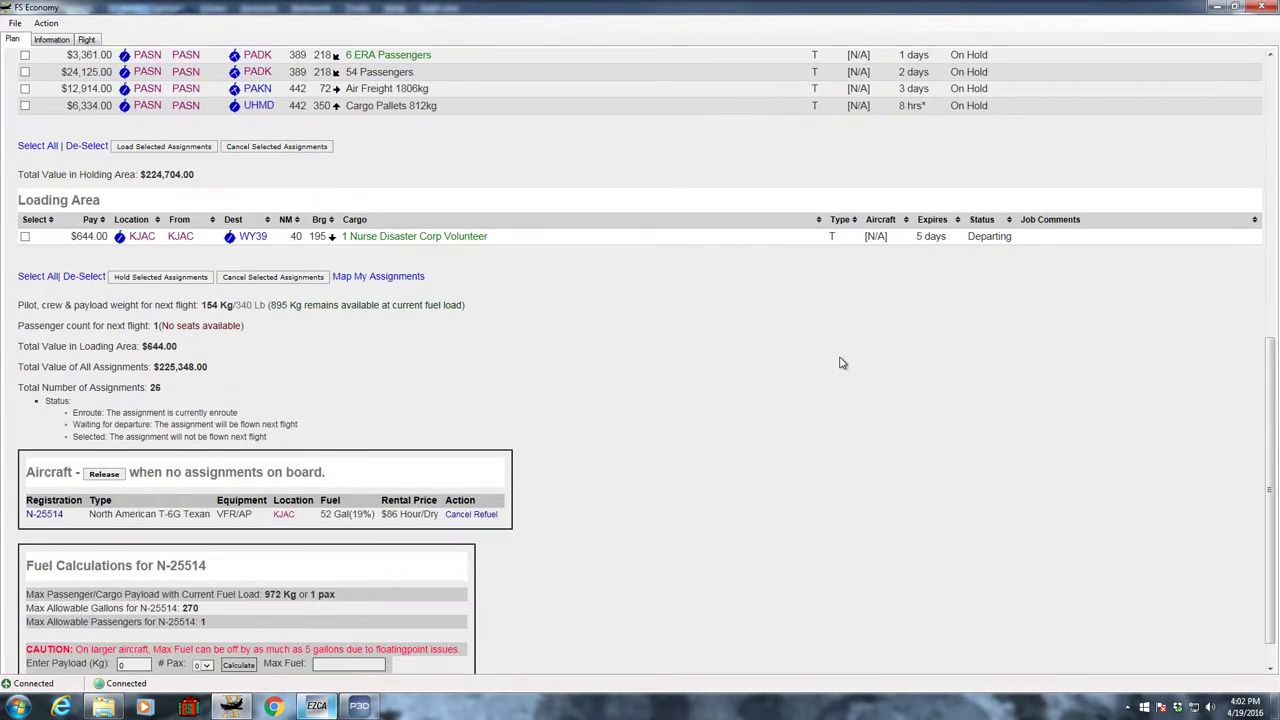
{"action": "scroll", "coordinate": [840, 355], "scroll_direction": "down", "scroll_amount": 1}
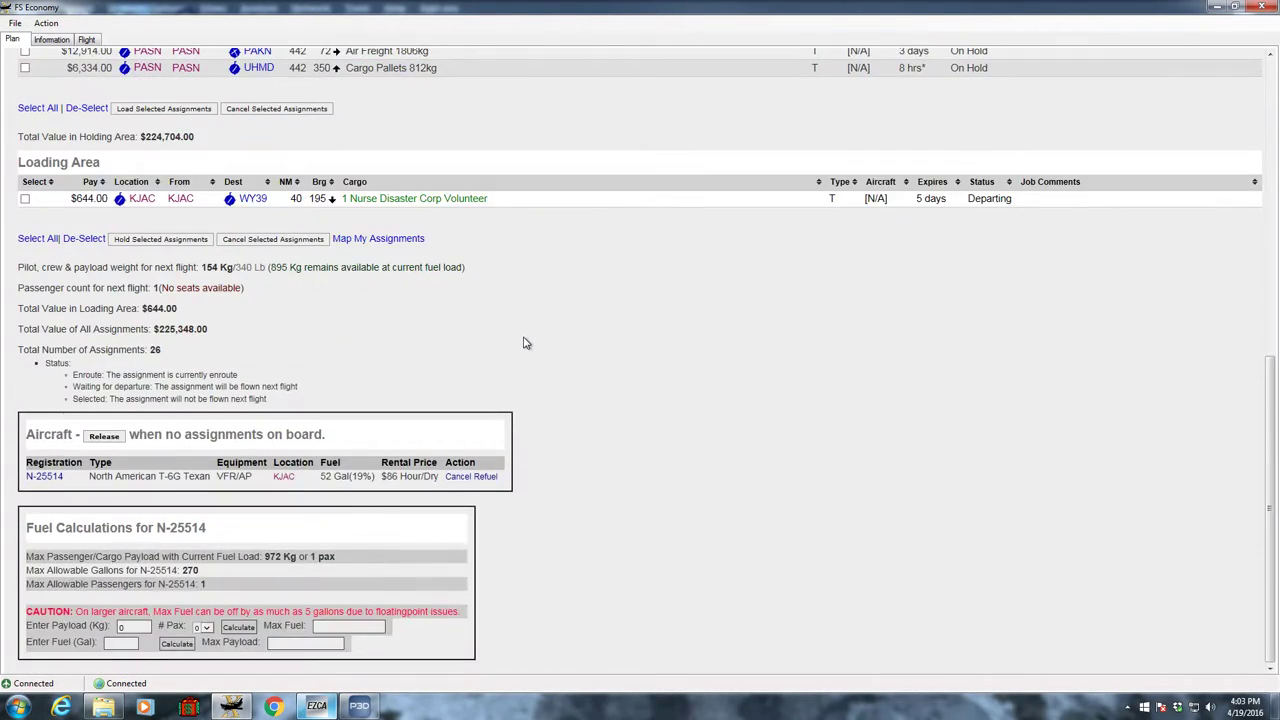
{"action": "scroll", "coordinate": [168, 312], "scroll_direction": "up", "scroll_amount": 3}
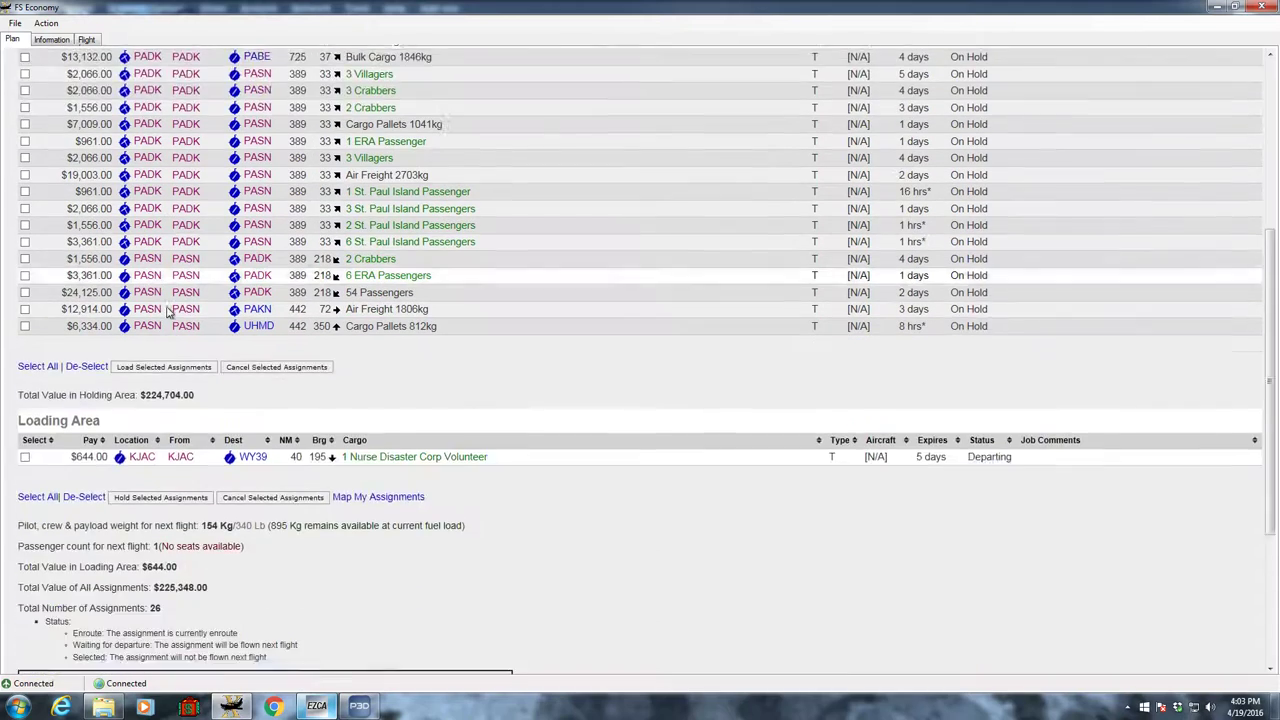
{"action": "scroll", "coordinate": [55, 324], "scroll_direction": "down", "scroll_amount": 1}
{"action": "scroll", "coordinate": [289, 434], "scroll_direction": "up", "scroll_amount": 4}
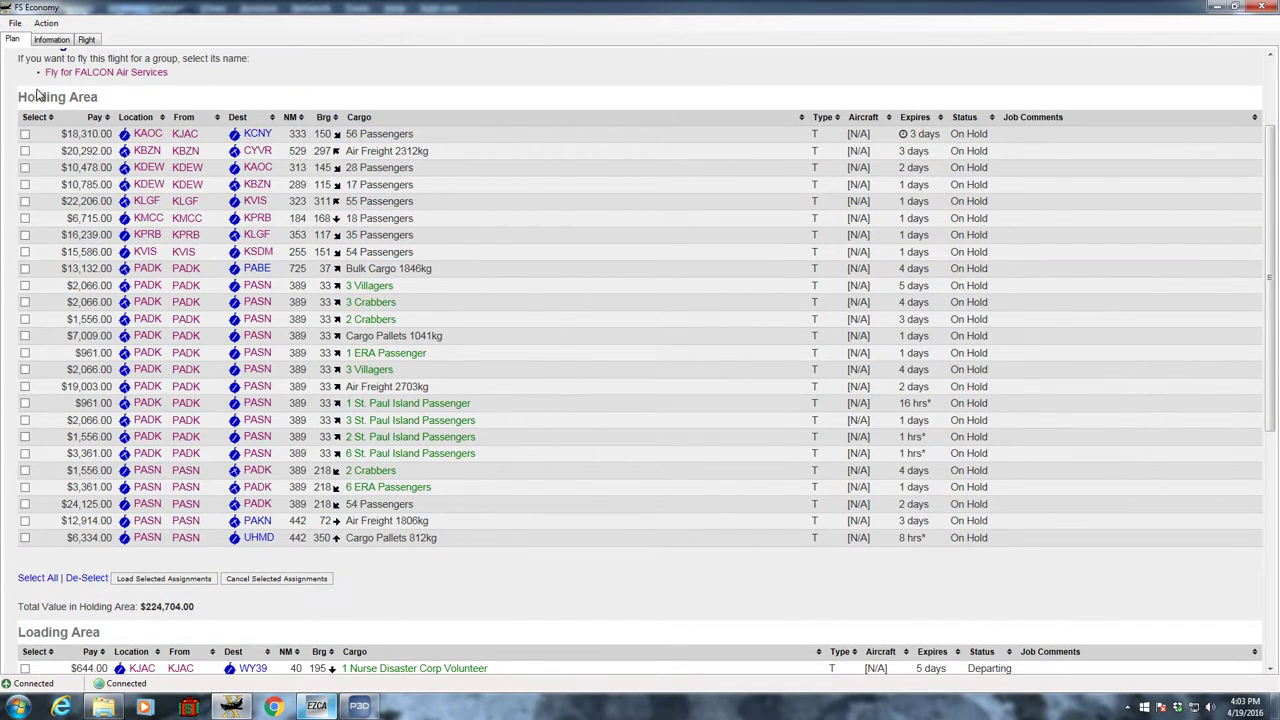
{"action": "scroll", "coordinate": [88, 104], "scroll_direction": "down", "scroll_amount": 1}
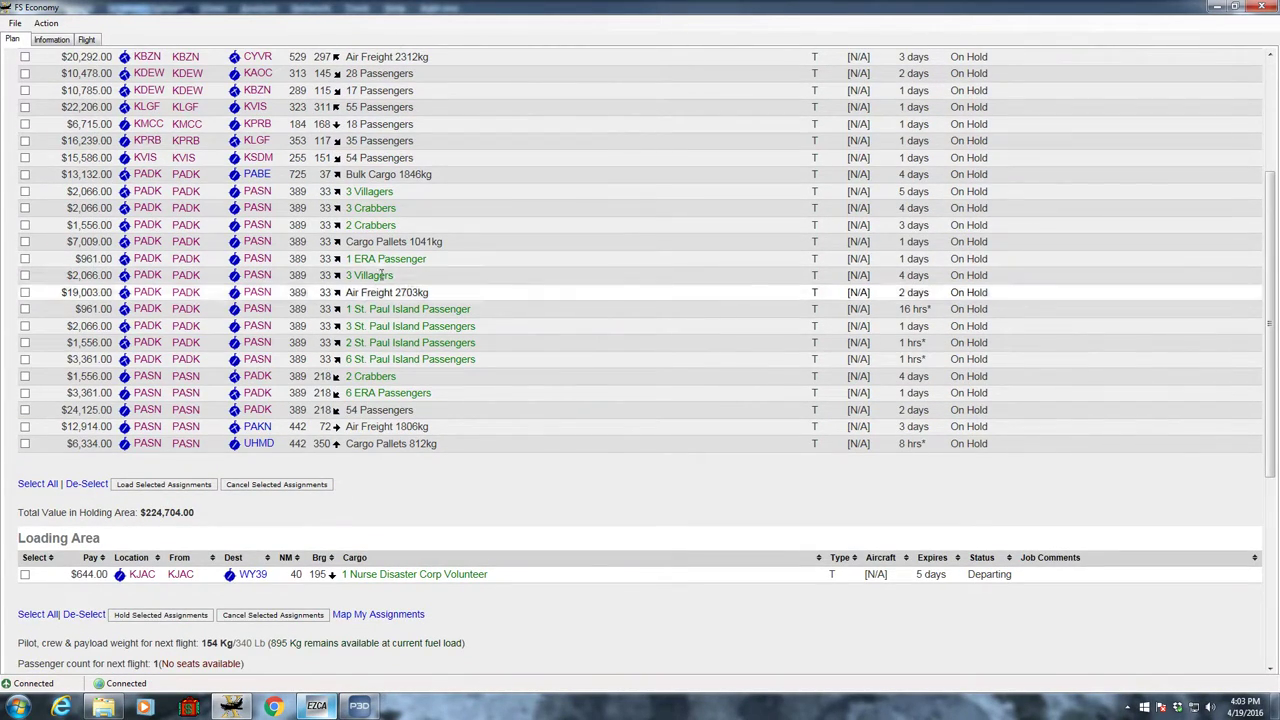
{"action": "scroll", "coordinate": [445, 291], "scroll_direction": "up", "scroll_amount": 1}
{"action": "scroll", "coordinate": [445, 291], "scroll_direction": "down", "scroll_amount": 3}
{"action": "scroll", "coordinate": [300, 390], "scroll_direction": "down", "scroll_amount": 1}
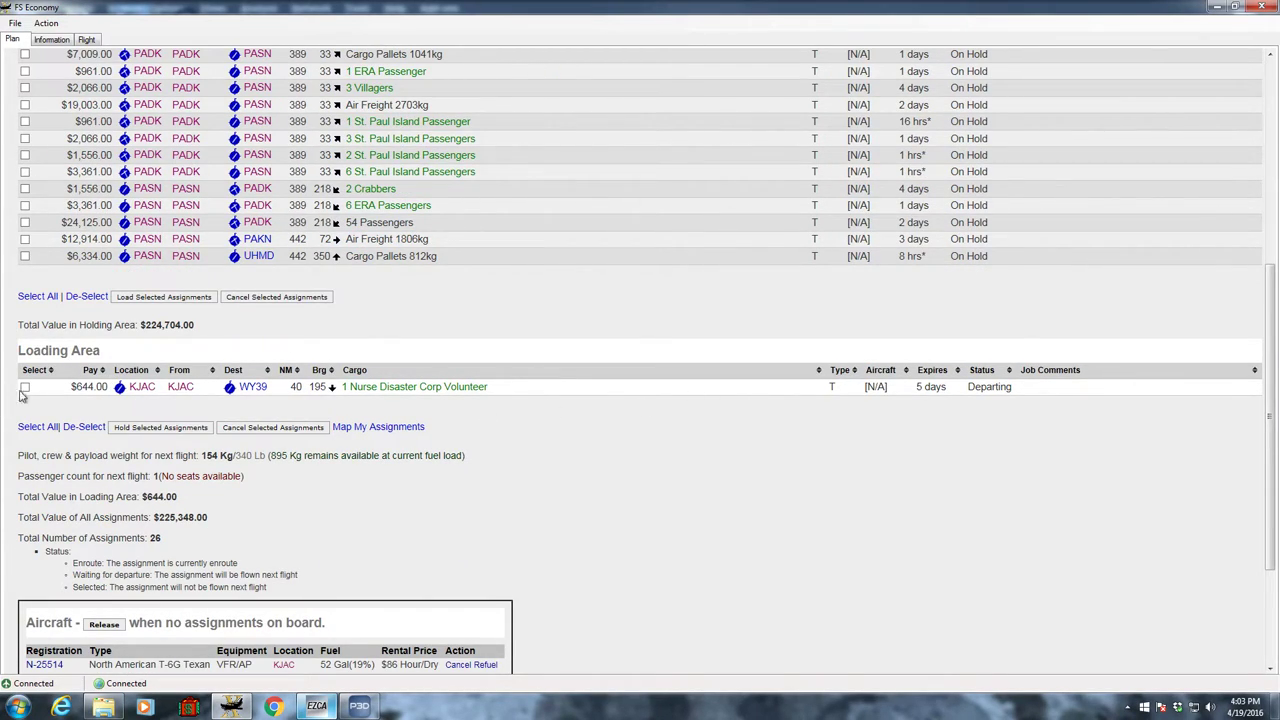
{"action": "scroll", "coordinate": [166, 397], "scroll_direction": "down", "scroll_amount": 1}
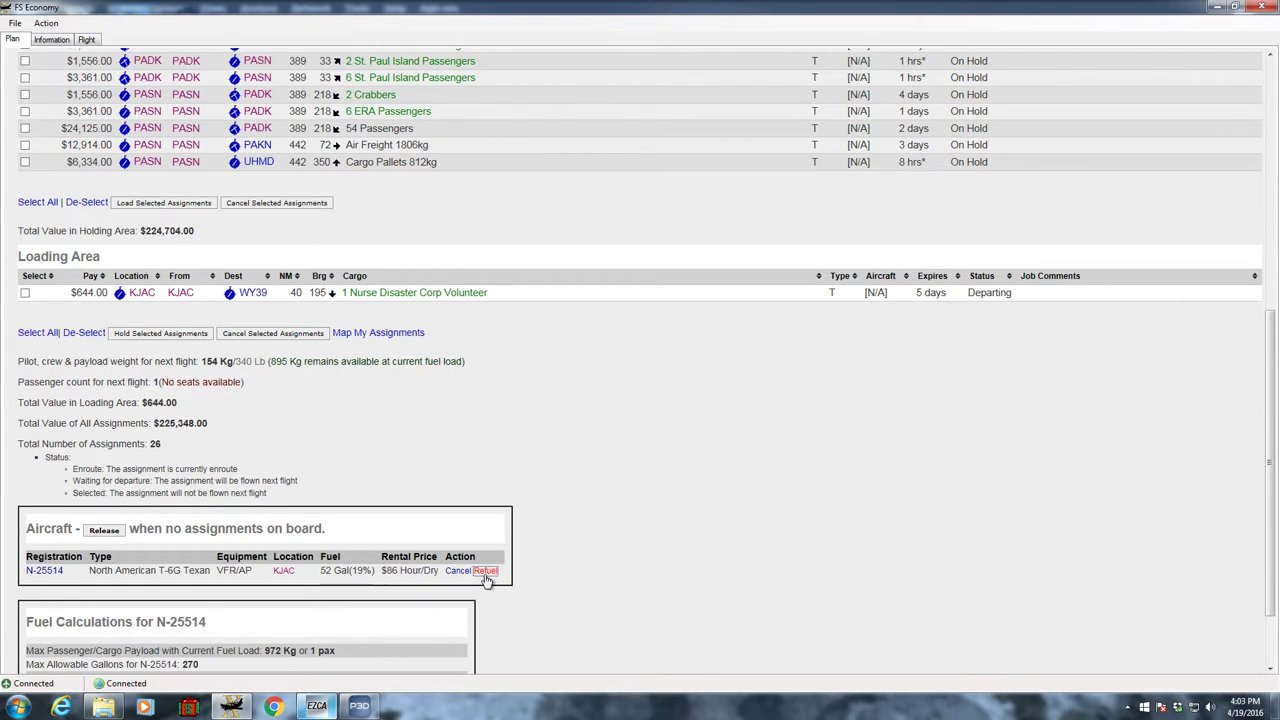
- Buy fuel from Jackson Hole, WY to fill N-25514 to 67 gallons
{"action": "left_click", "coordinate": [485, 571]}
{"action": "left_click", "coordinate": [141, 400]}
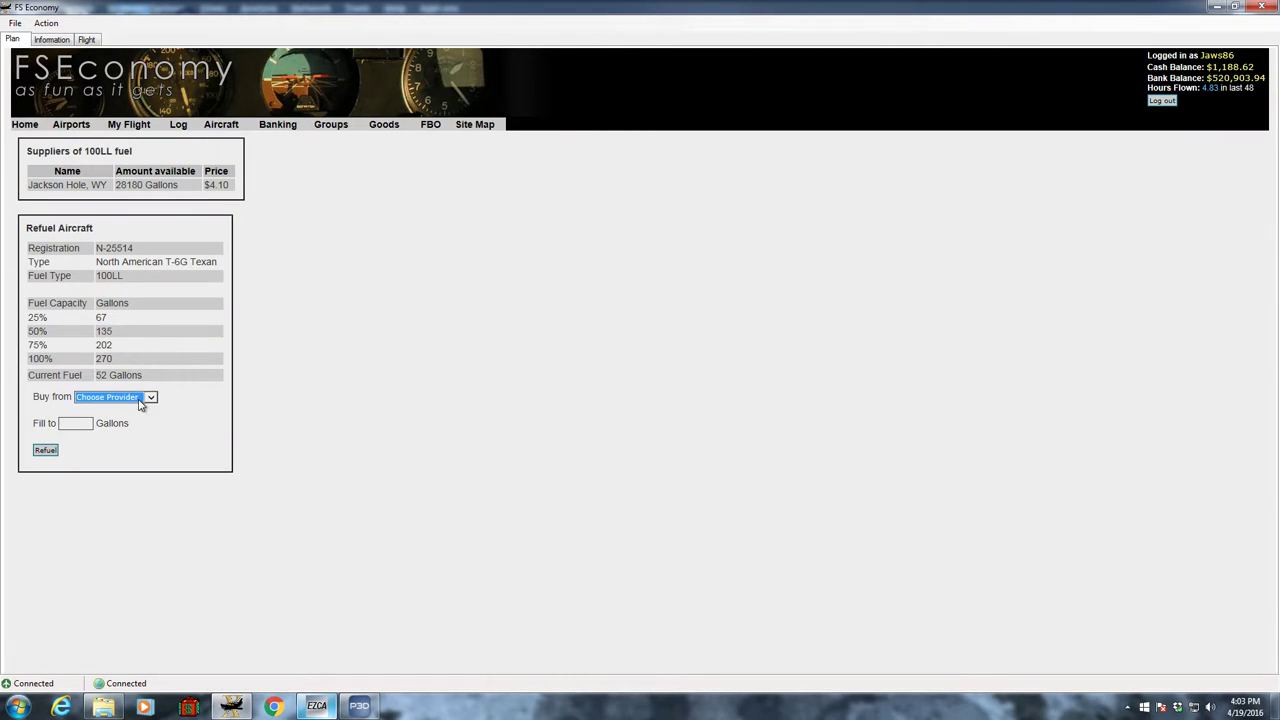
{"action": "left_click", "coordinate": [147, 400]}
{"action": "left_click", "coordinate": [145, 414]}
{"action": "left_click", "coordinate": [68, 424]}
{"action": "key", "text": "Return"}
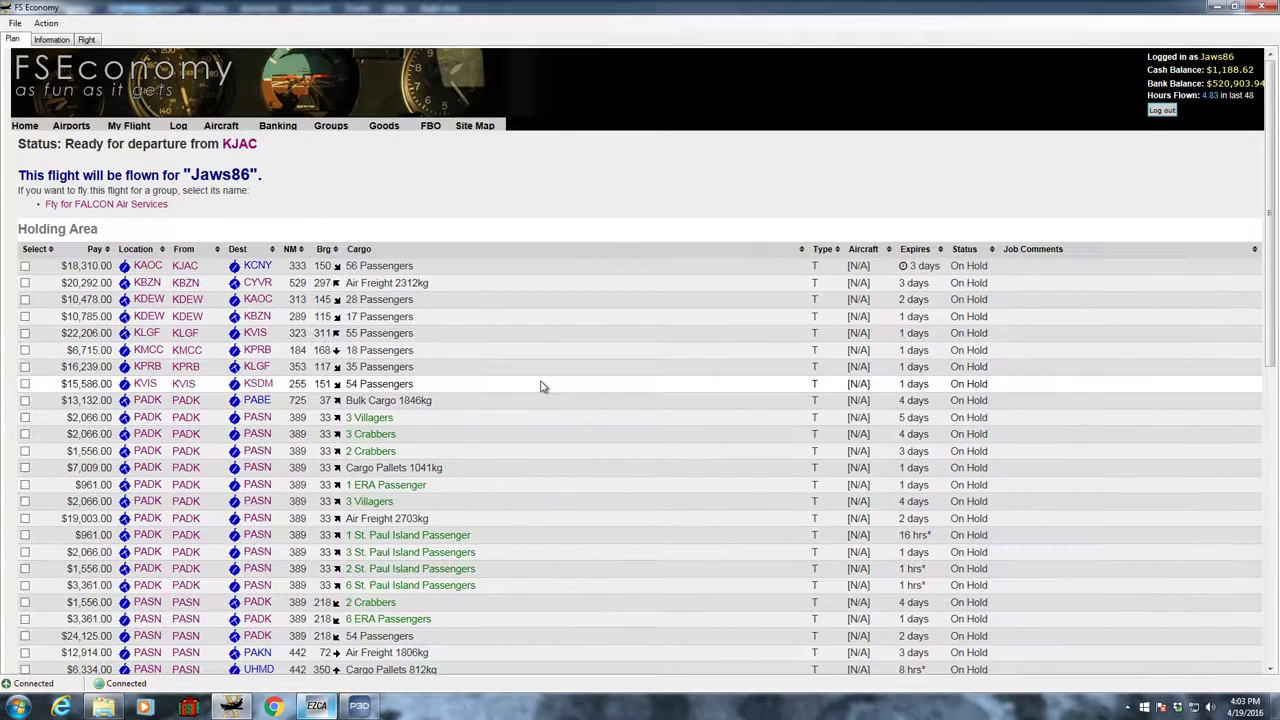
- Verify the WY39 job shows Departing with 67 gallons and one passenger, then switch to Prepar3D
{"action": "scroll", "coordinate": [600, 405], "scroll_direction": "down", "scroll_amount": 2}
{"action": "scroll", "coordinate": [615, 413], "scroll_direction": "down", "scroll_amount": 4}
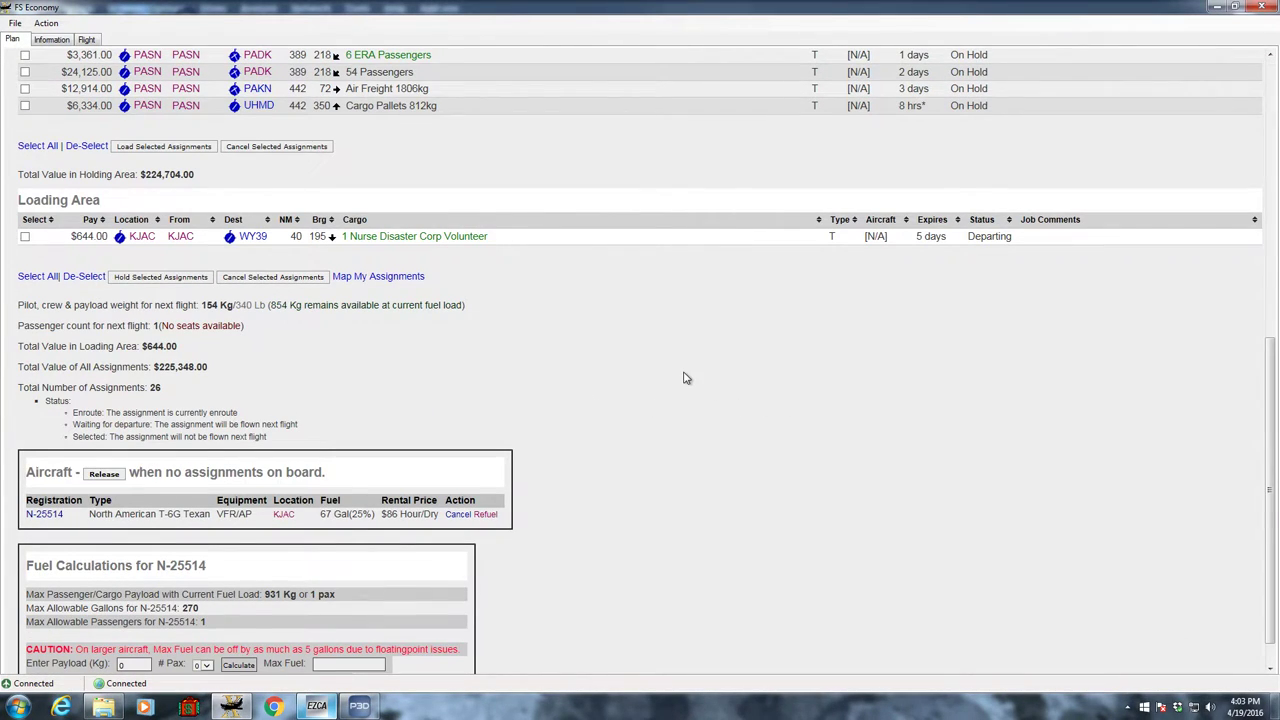
{"action": "scroll", "coordinate": [686, 378], "scroll_direction": "down", "scroll_amount": 1}
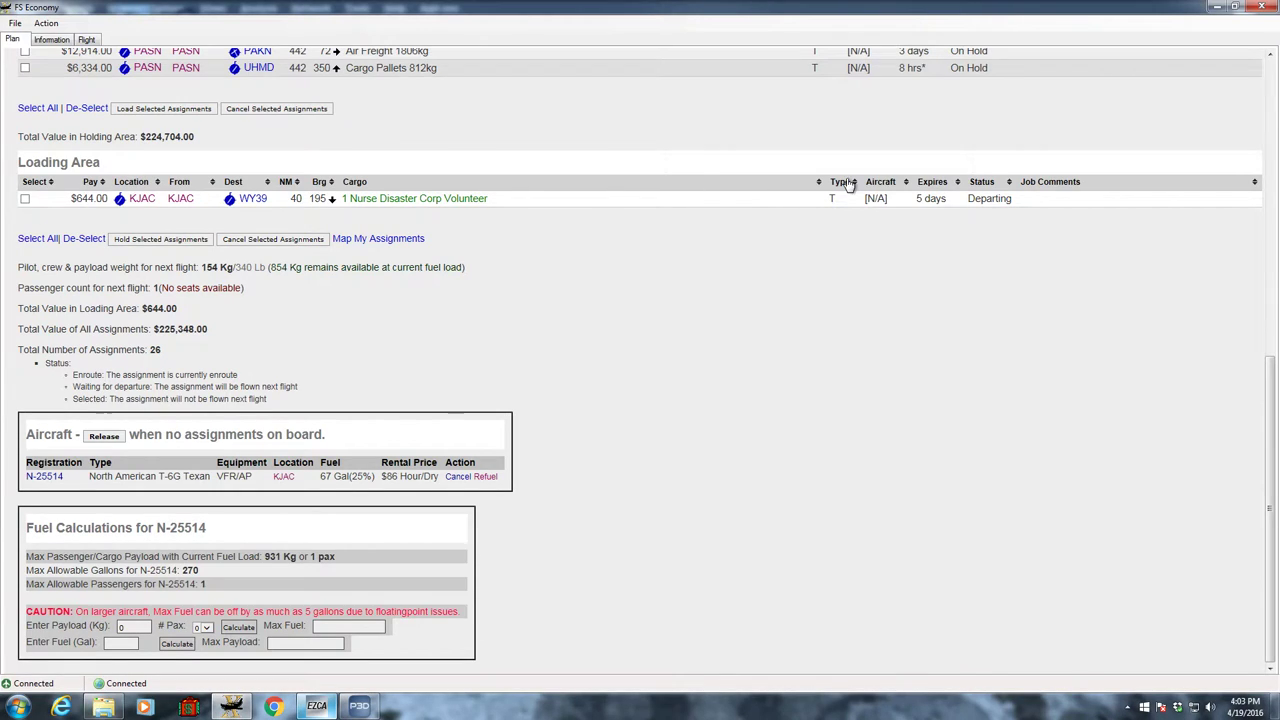
{"action": "left_click_drag", "start_coordinate": [969, 196], "coordinate": [1013, 198]}
{"action": "left_click", "coordinate": [720, 268]}
{"action": "left_click_drag", "start_coordinate": [17, 290], "coordinate": [305, 310]}
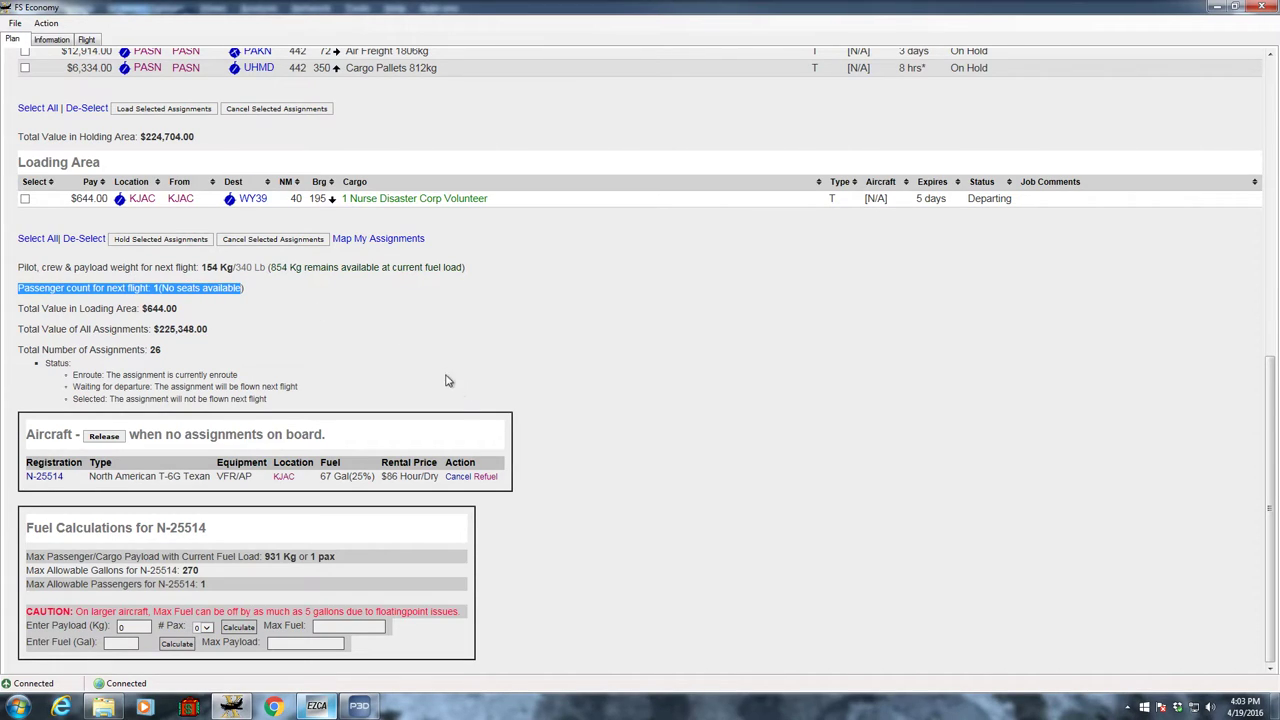
{"action": "left_click", "coordinate": [173, 291]}
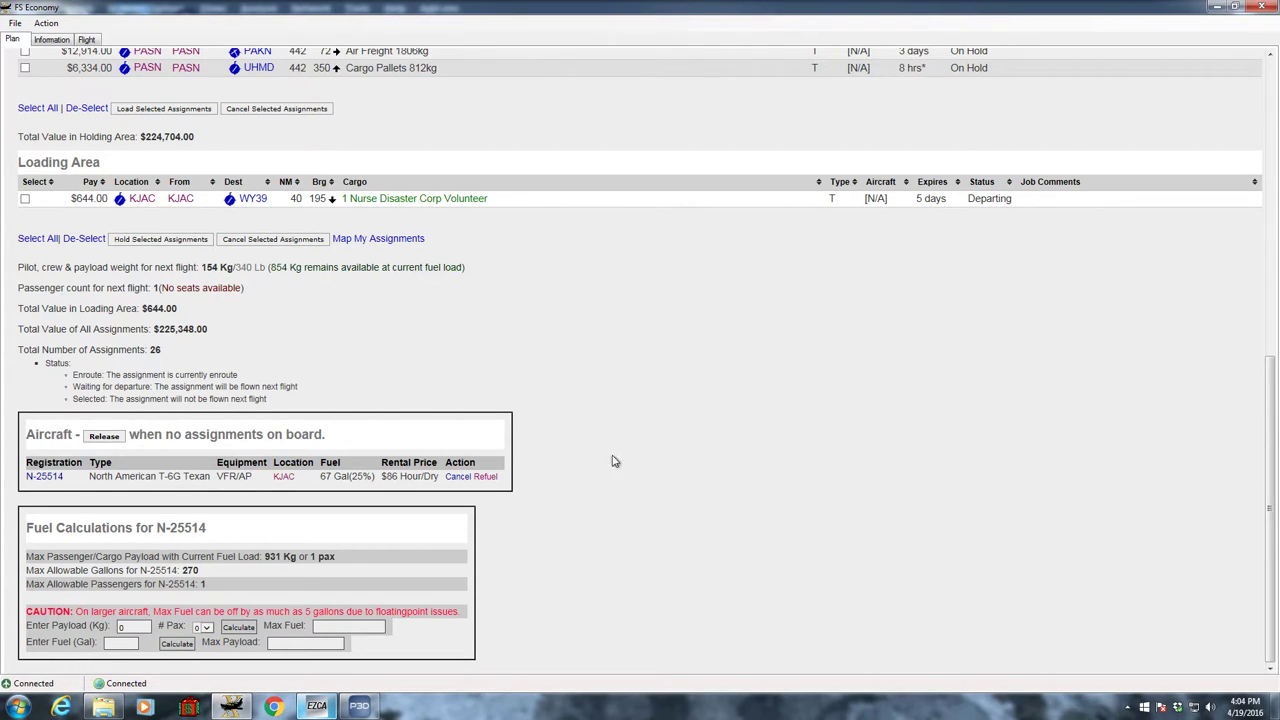
{"action": "left_click", "coordinate": [359, 708]}
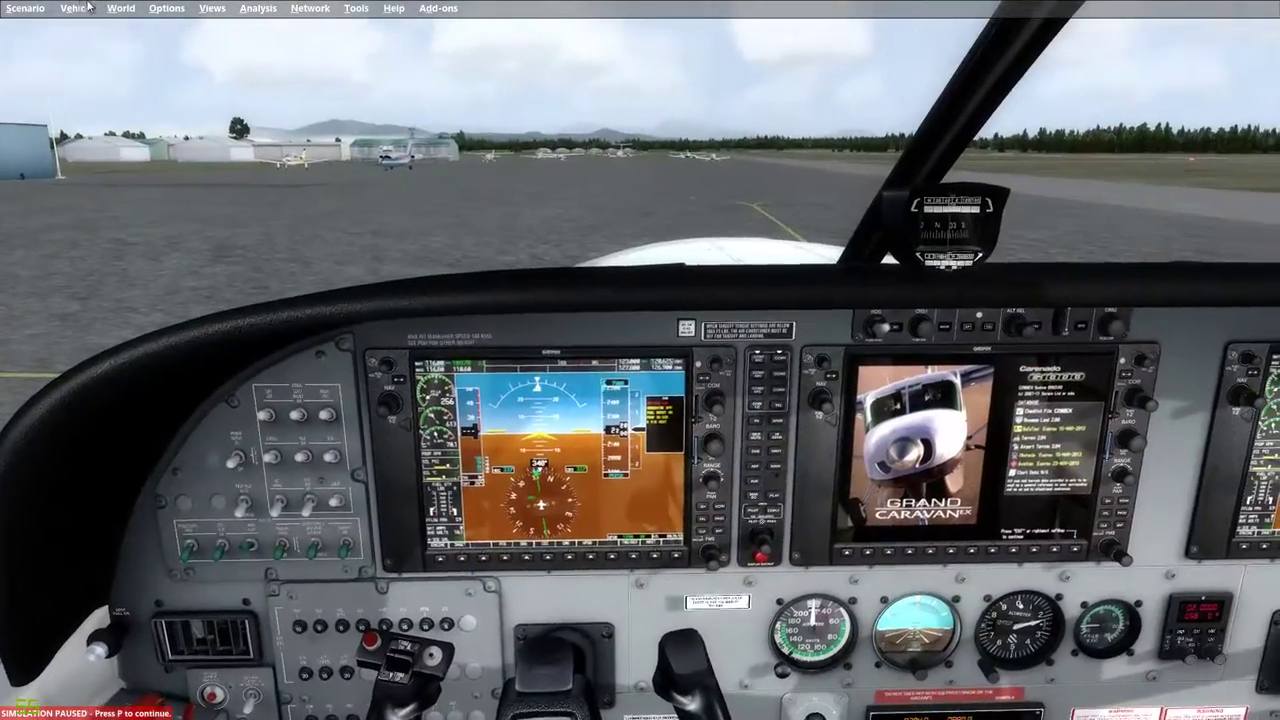
- Set the scenario start to KJAC Parking 10 GA ramp and open vehicle selection
{"action": "left_click", "coordinate": [26, 8]}
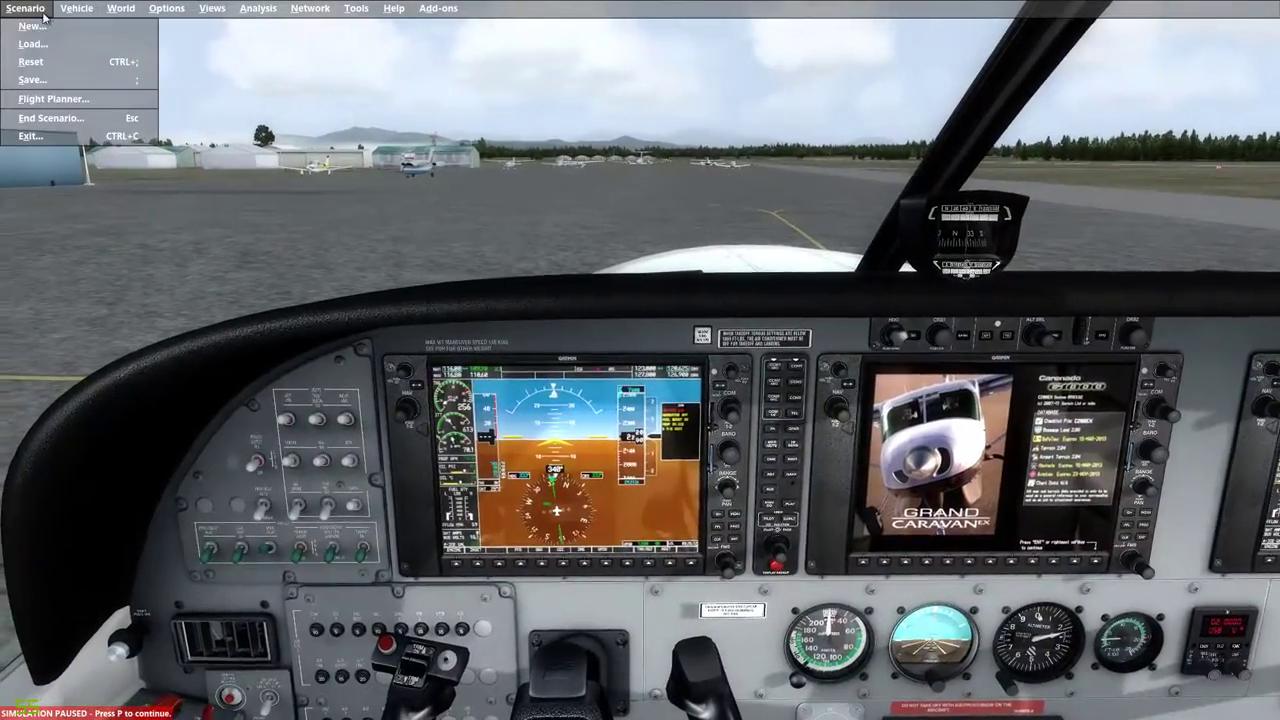
{"action": "left_click", "coordinate": [40, 26]}
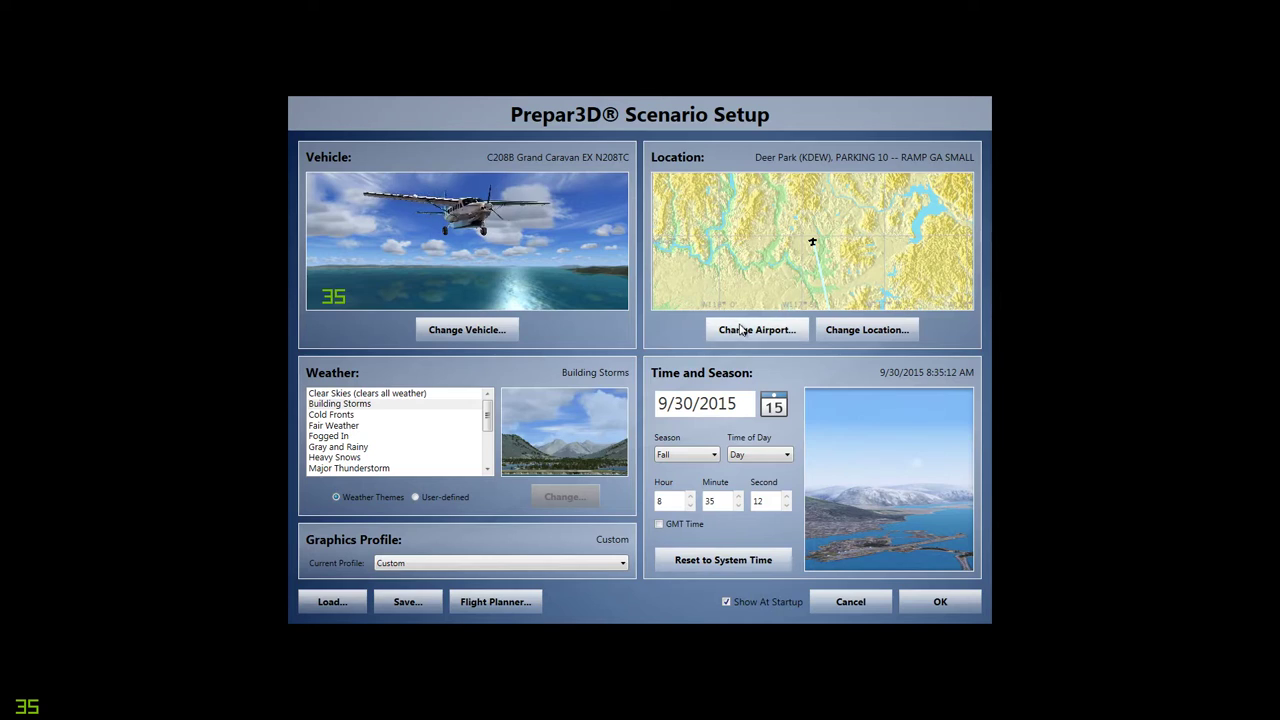
{"action": "left_click", "coordinate": [729, 329]}
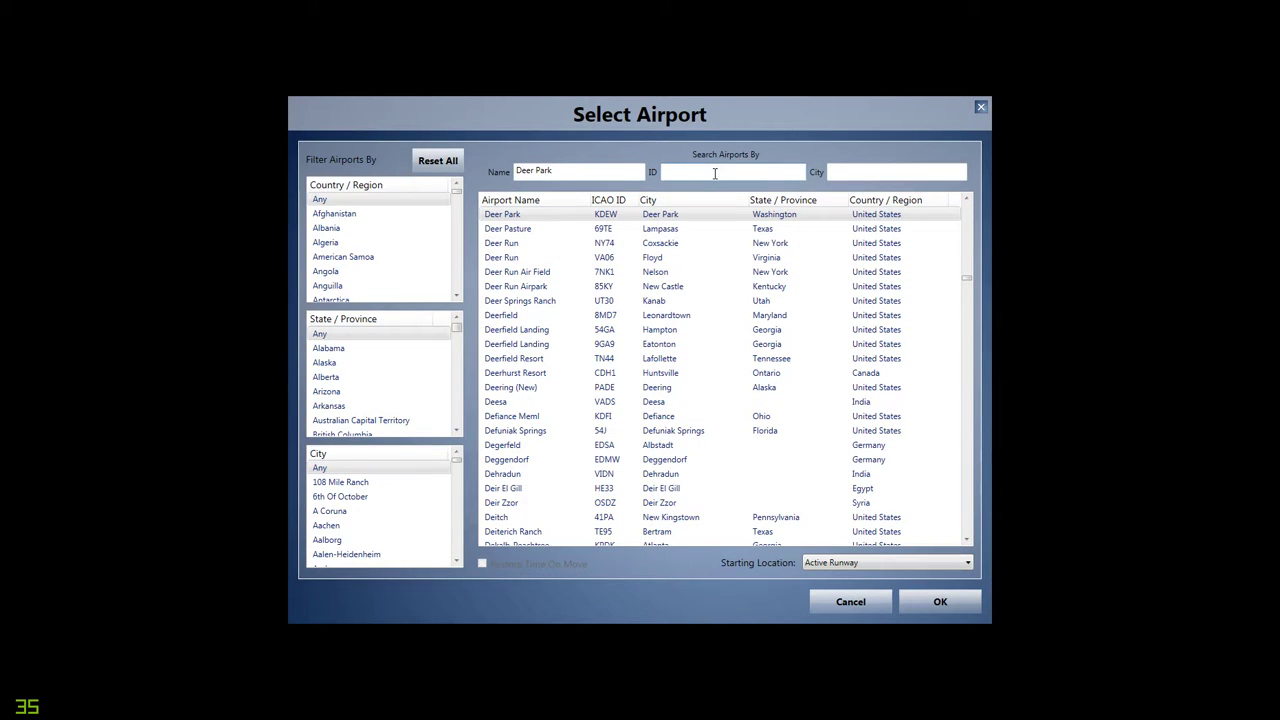
{"action": "left_click", "coordinate": [715, 173]}
{"action": "type", "text": "kjac"}
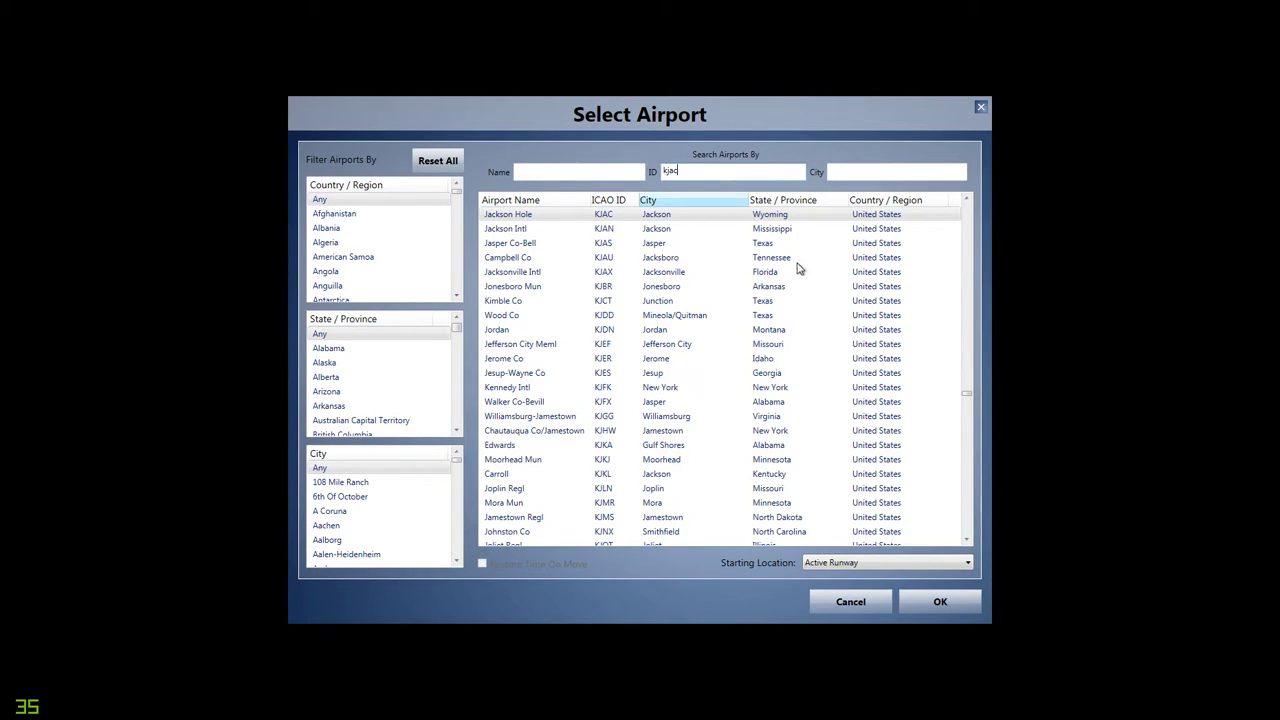
{"action": "left_click", "coordinate": [885, 562]}
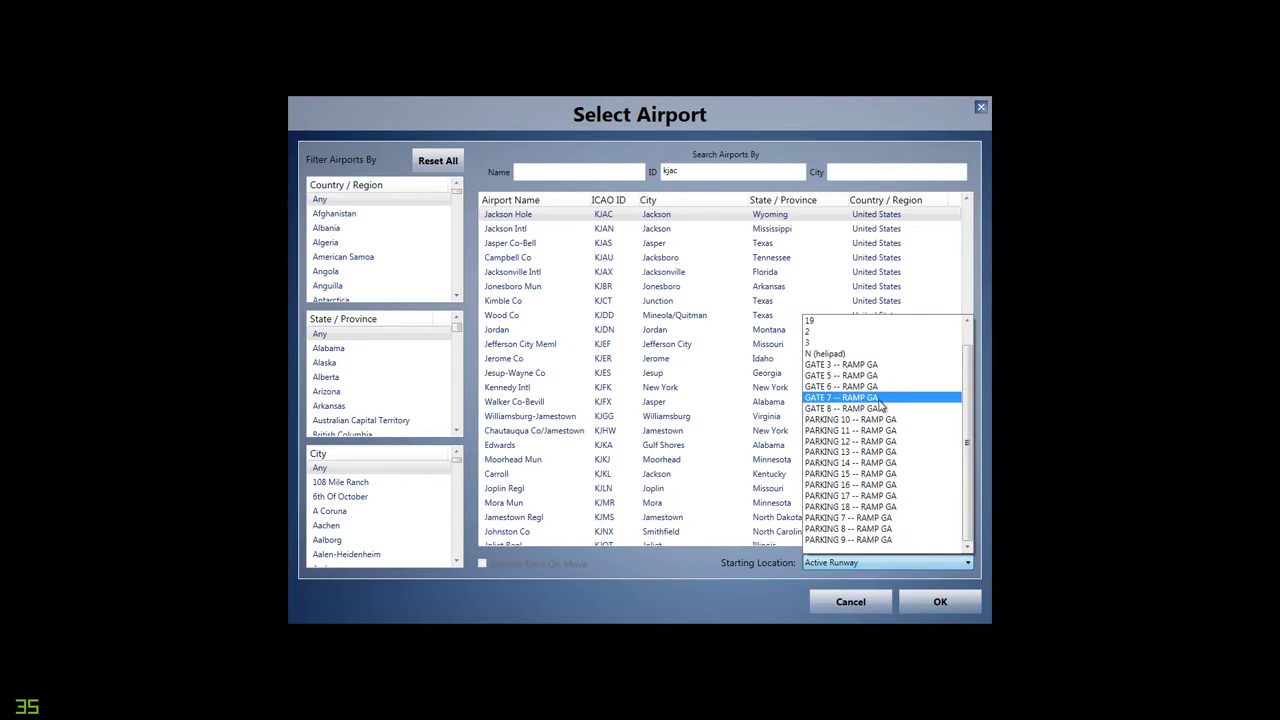
{"action": "left_click", "coordinate": [893, 430]}
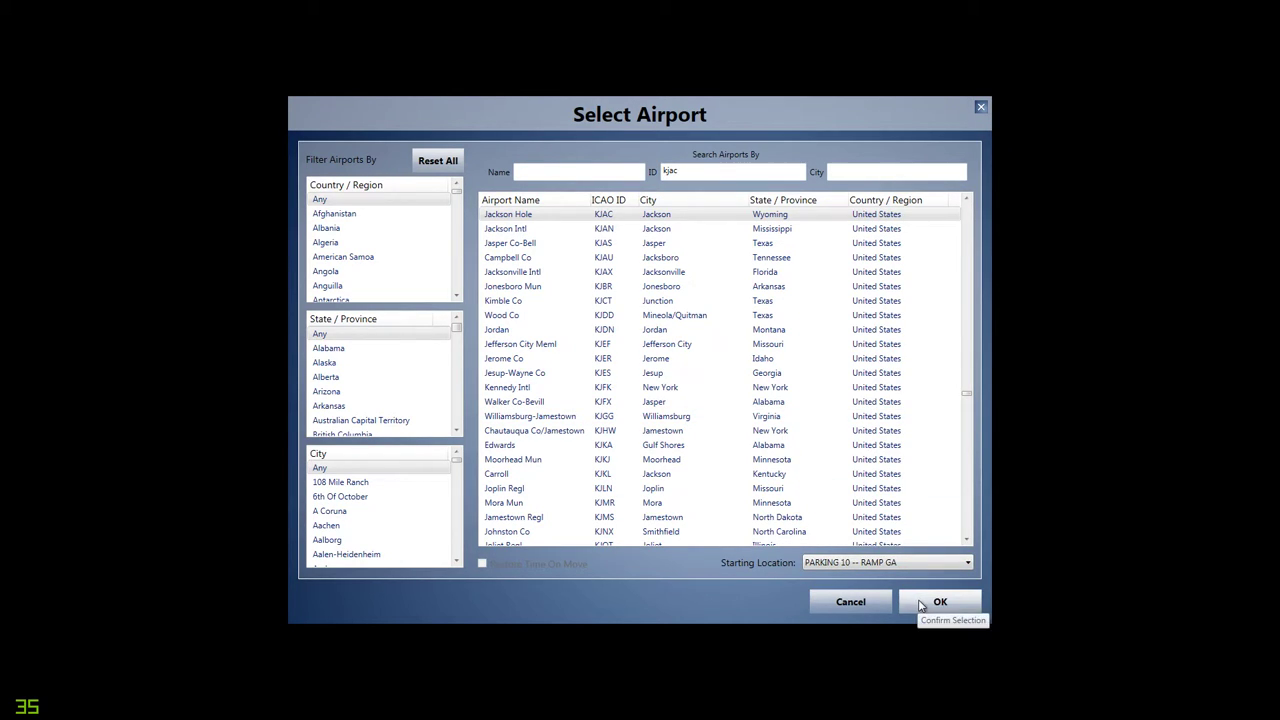
{"action": "left_click", "coordinate": [918, 606]}
{"action": "left_click", "coordinate": [477, 332]}
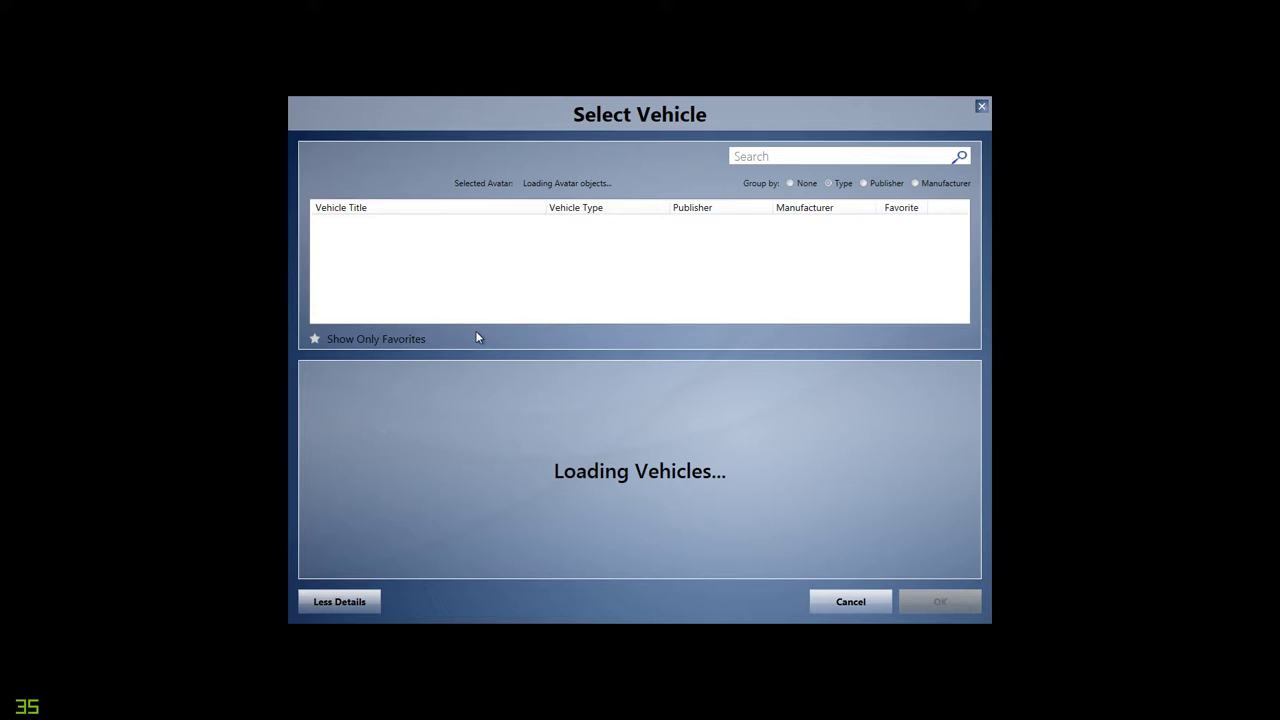
- Search the aircraft list for 't 6', then clear the search and scroll down to the T-6 Texans
{"action": "left_click", "coordinate": [786, 157]}
{"action": "type", "text": "t"}
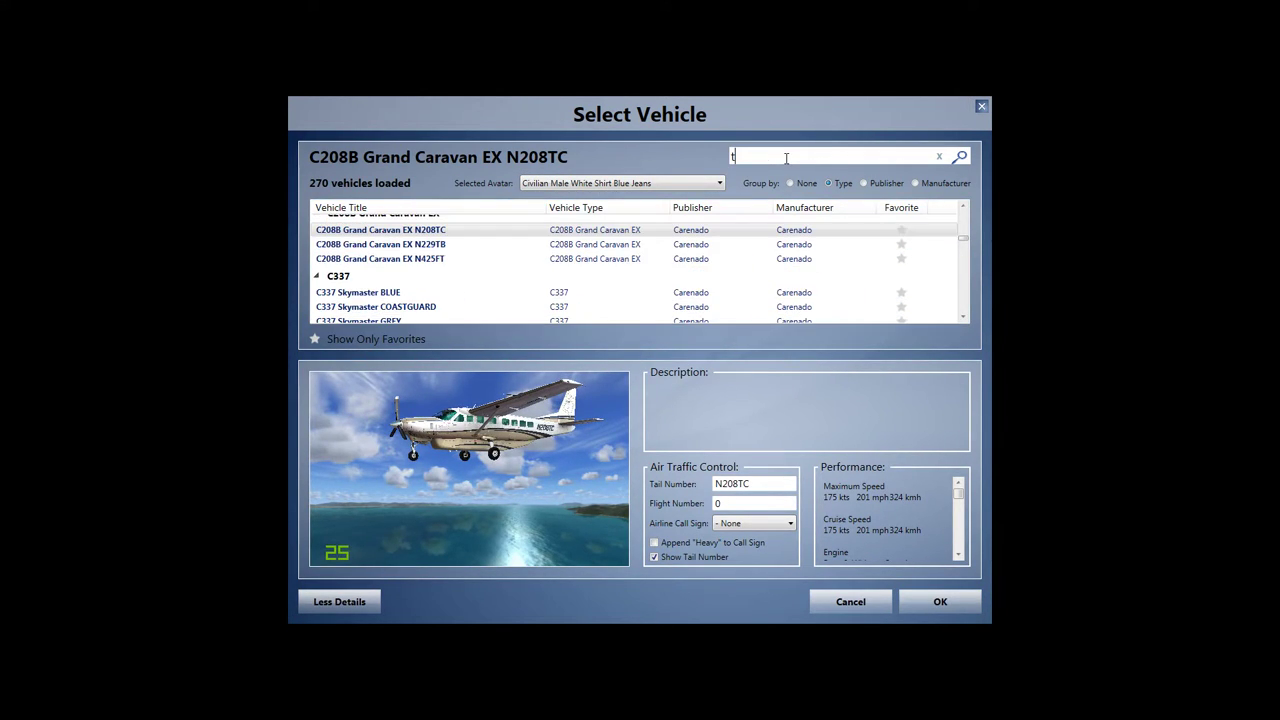
{"action": "type", "text": " 6"}
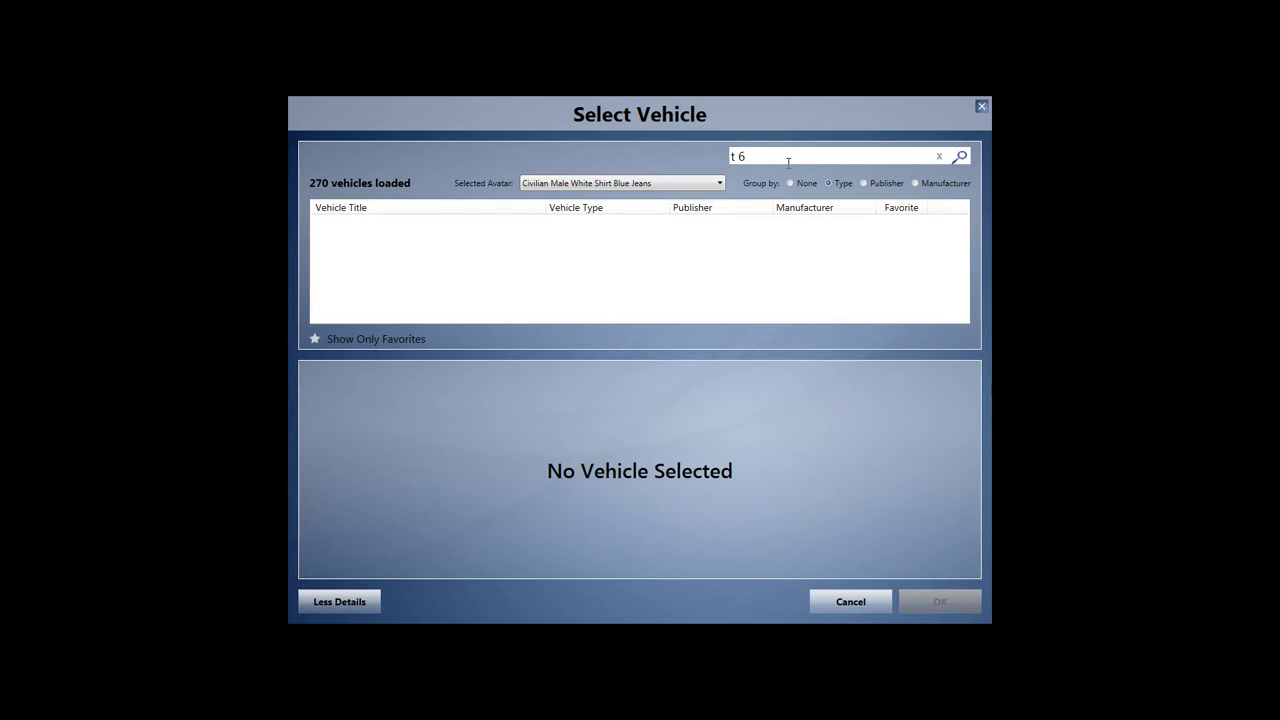
{"action": "key", "text": "BackSpace"}
{"action": "key", "text": "BackSpace"}
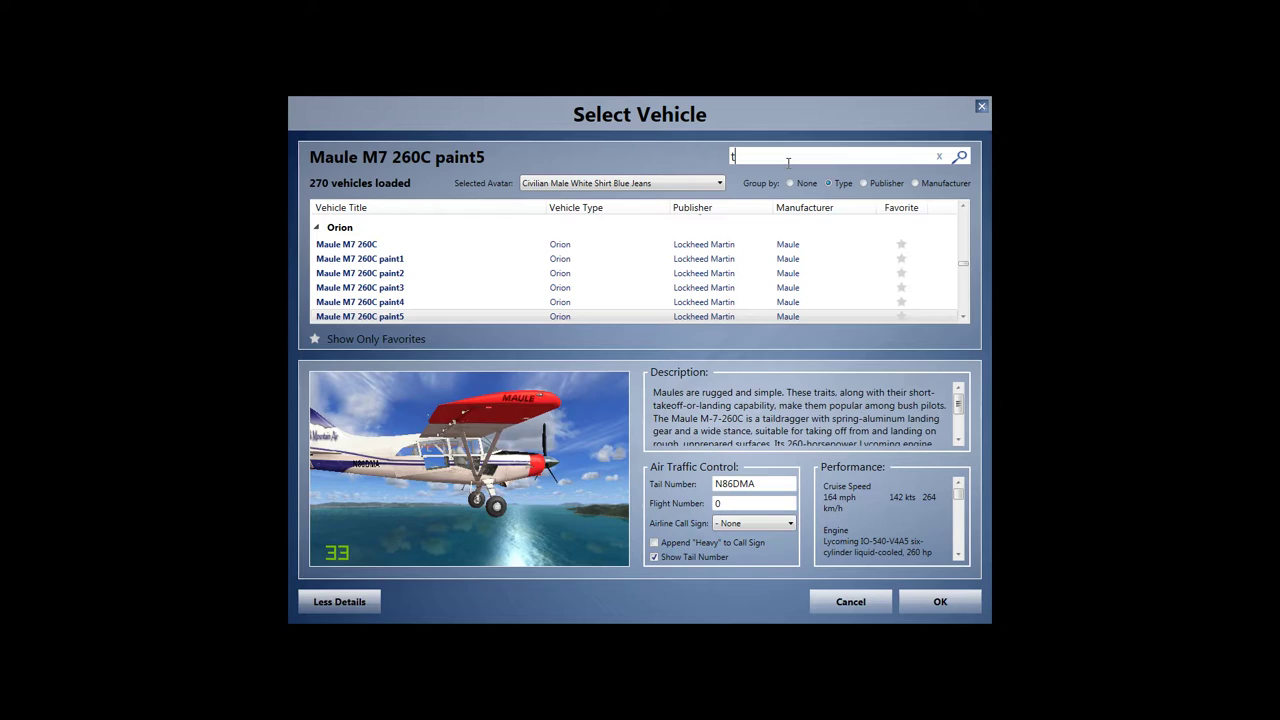
{"action": "type", "text": "6"}
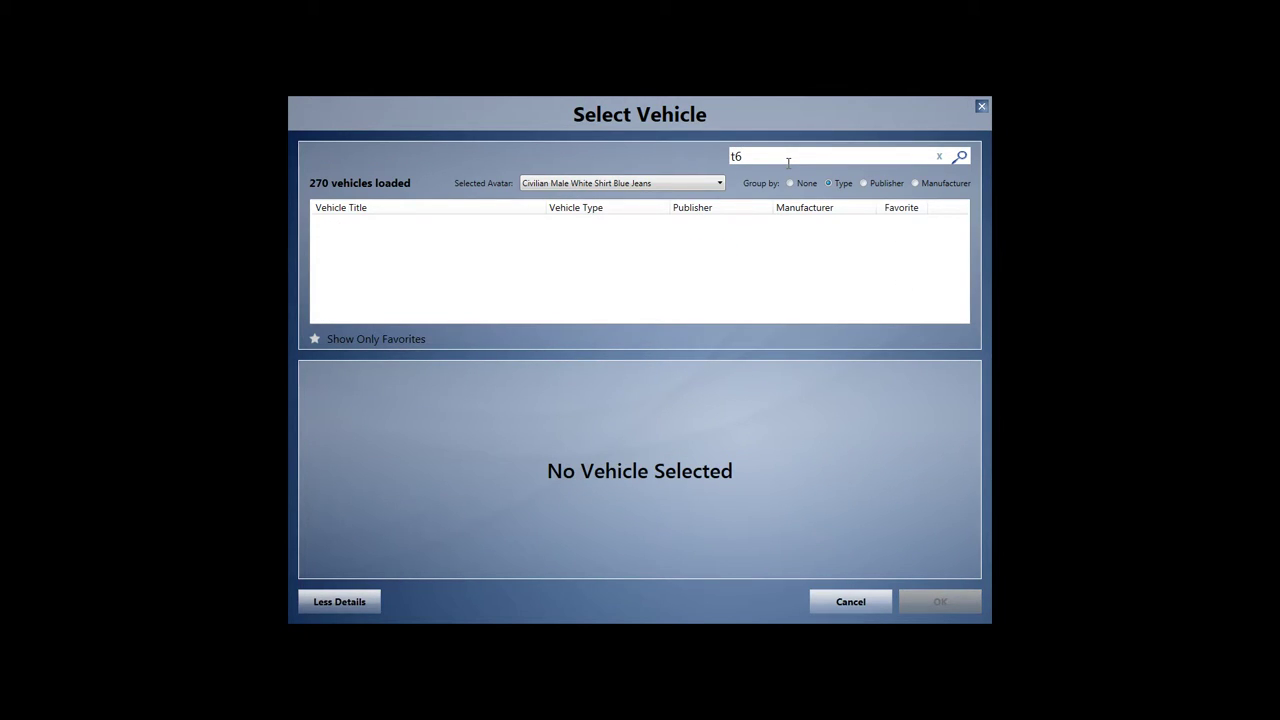
{"action": "key", "text": "BackSpace"}
{"action": "key", "text": "BackSpace"}
{"action": "scroll", "coordinate": [775, 232], "scroll_direction": "down", "scroll_amount": 2}
{"action": "scroll", "coordinate": [775, 232], "scroll_direction": "down", "scroll_amount": 3}
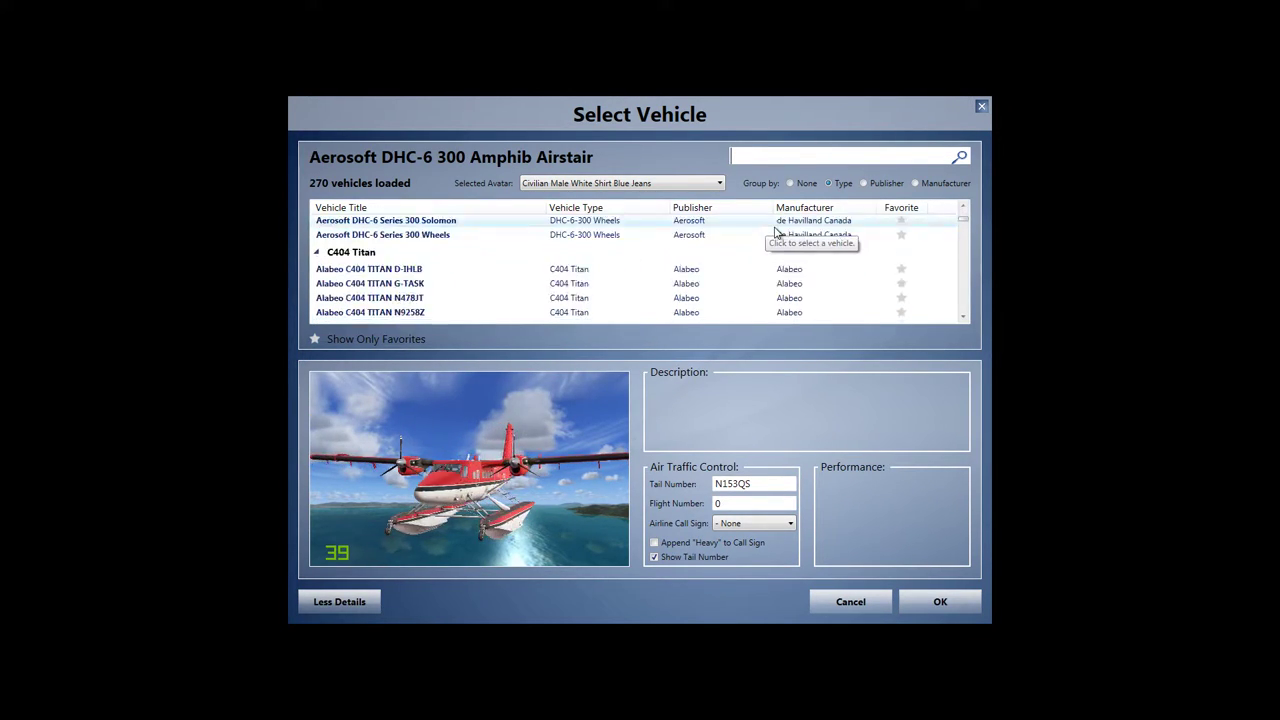
{"action": "scroll", "coordinate": [775, 232], "scroll_direction": "down", "scroll_amount": 3}
{"action": "scroll", "coordinate": [775, 232], "scroll_direction": "down", "scroll_amount": 3}
{"action": "scroll", "coordinate": [775, 232], "scroll_direction": "down", "scroll_amount": 3}
{"action": "scroll", "coordinate": [754, 288], "scroll_direction": "down", "scroll_amount": 3}
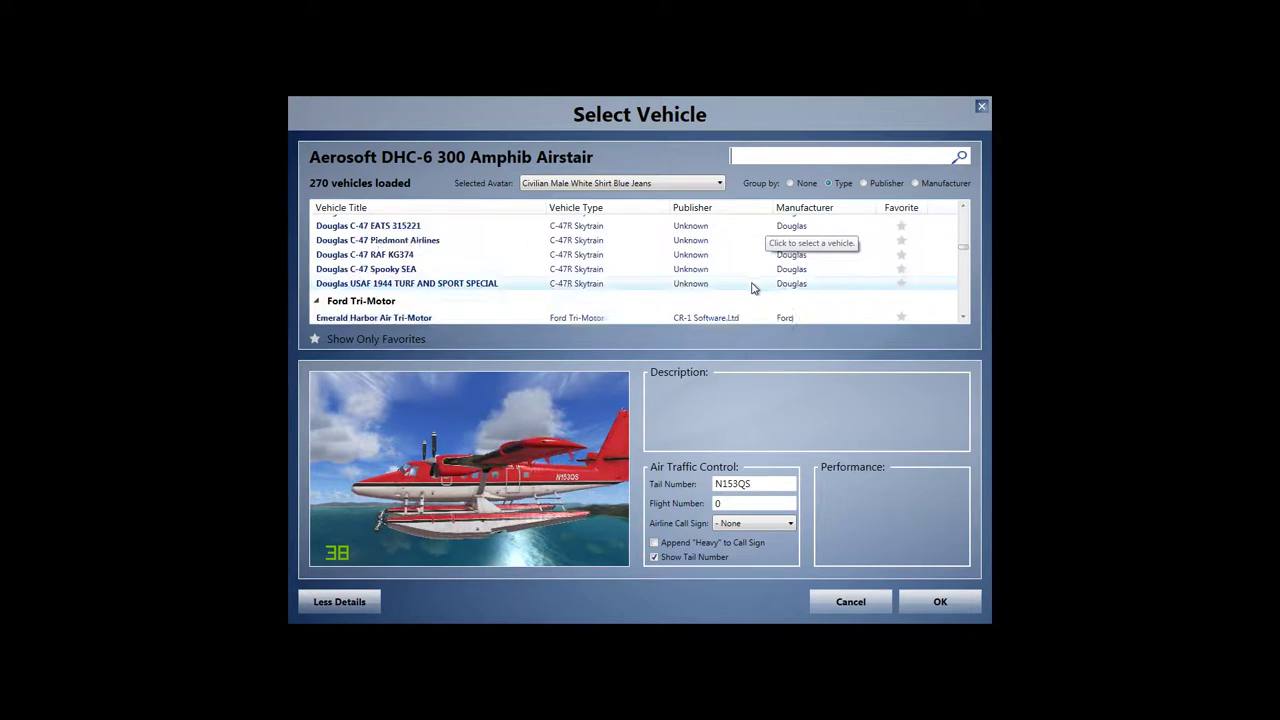
{"action": "scroll", "coordinate": [754, 288], "scroll_direction": "down", "scroll_amount": 3}
{"action": "scroll", "coordinate": [754, 288], "scroll_direction": "down", "scroll_amount": 3}
{"action": "scroll", "coordinate": [754, 288], "scroll_direction": "down", "scroll_amount": 3}
{"action": "scroll", "coordinate": [752, 289], "scroll_direction": "down", "scroll_amount": 3}
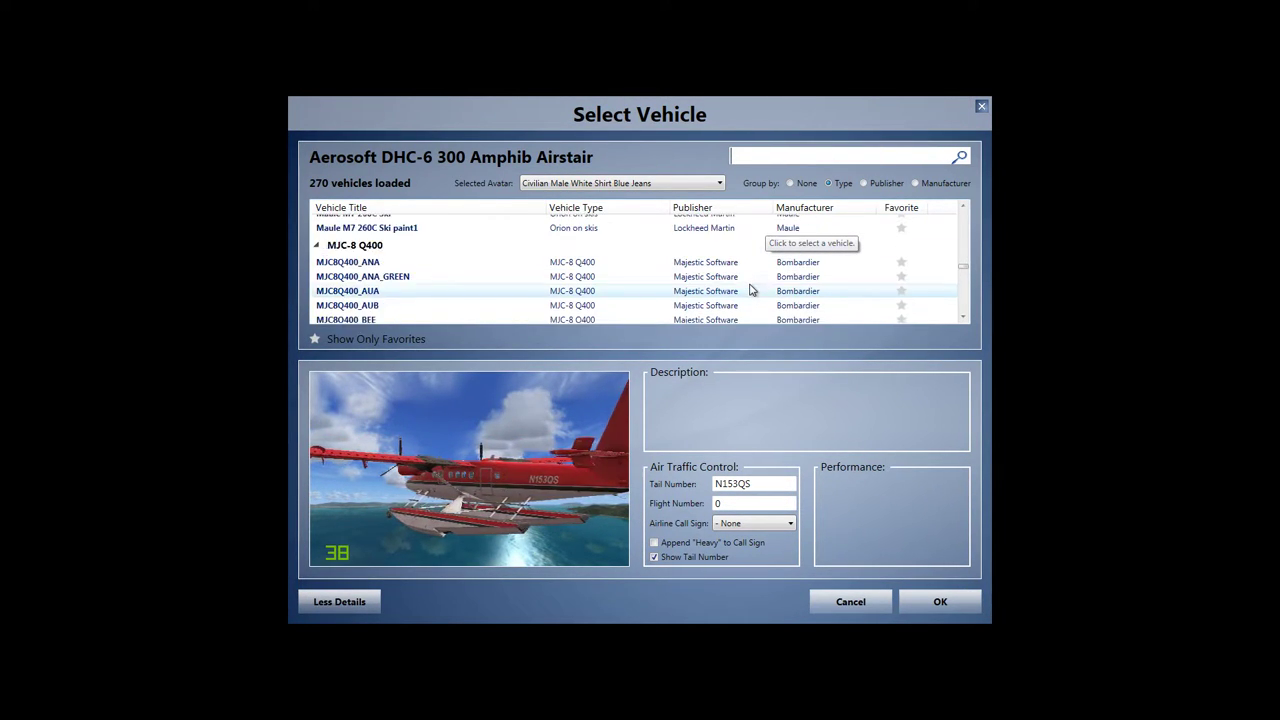
{"action": "scroll", "coordinate": [752, 289], "scroll_direction": "down", "scroll_amount": 3}
{"action": "scroll", "coordinate": [752, 289], "scroll_direction": "down", "scroll_amount": 3}
{"action": "scroll", "coordinate": [752, 290], "scroll_direction": "down", "scroll_amount": 3}
{"action": "scroll", "coordinate": [752, 292], "scroll_direction": "down", "scroll_amount": 3}
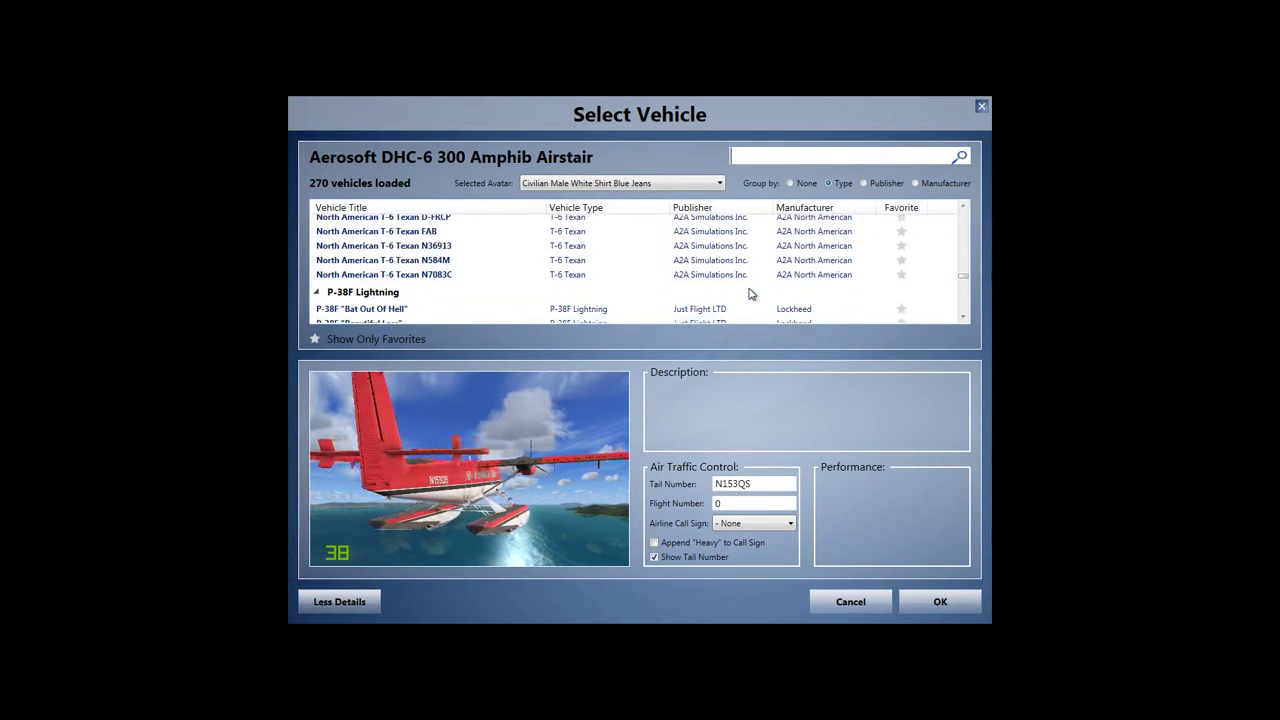
- Preview Texans N36913 and N584M, then select T-6 Texan N7083C and confirm it
{"action": "left_click", "coordinate": [521, 232]}
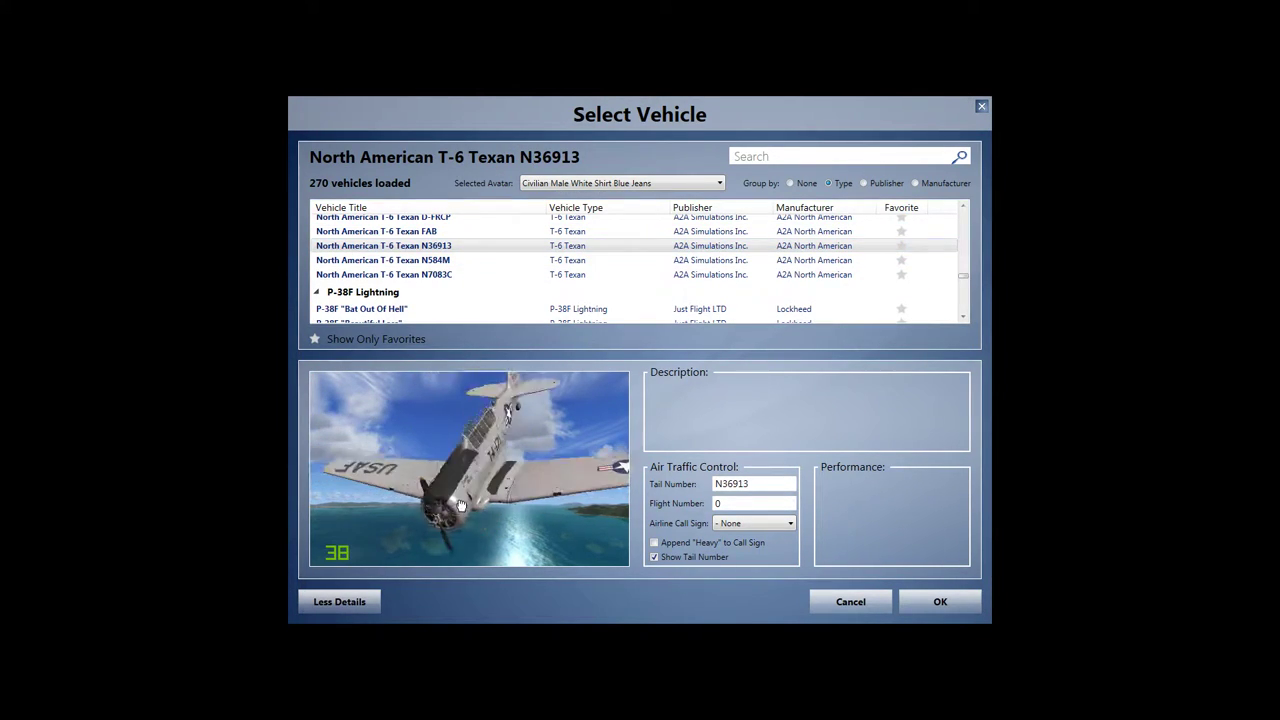
{"action": "left_click", "coordinate": [521, 275]}
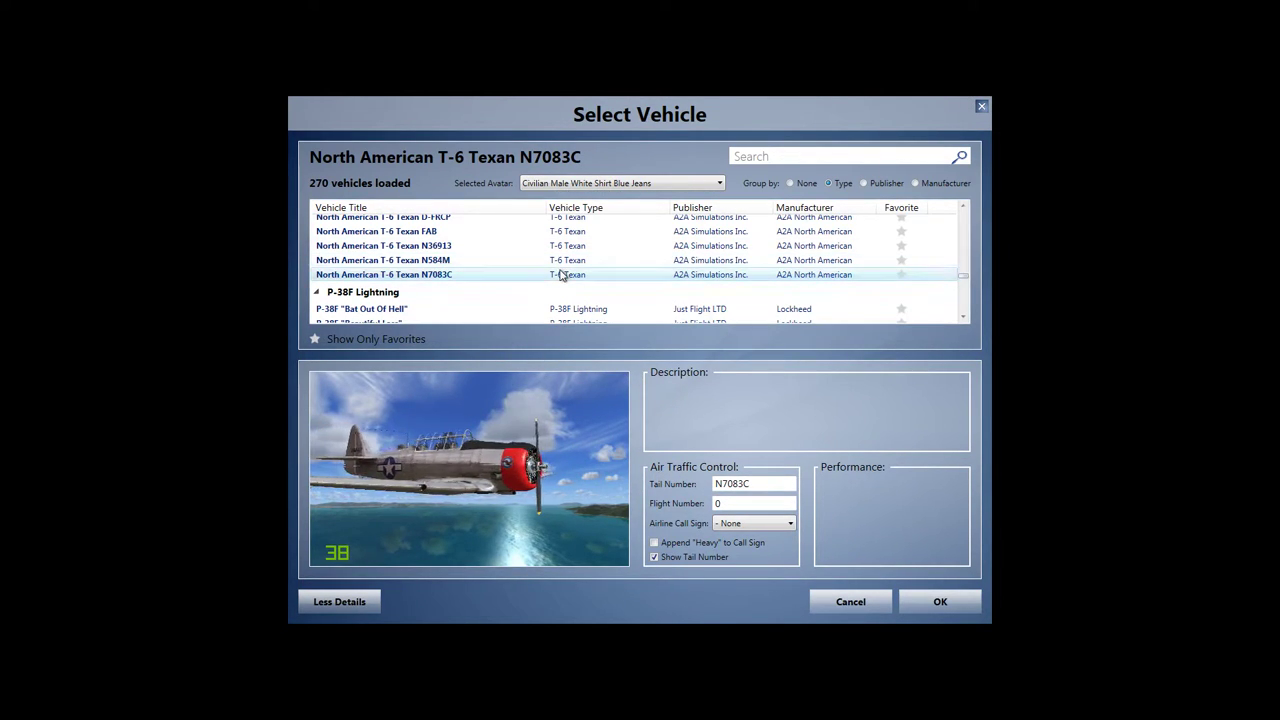
{"action": "left_click", "coordinate": [558, 260]}
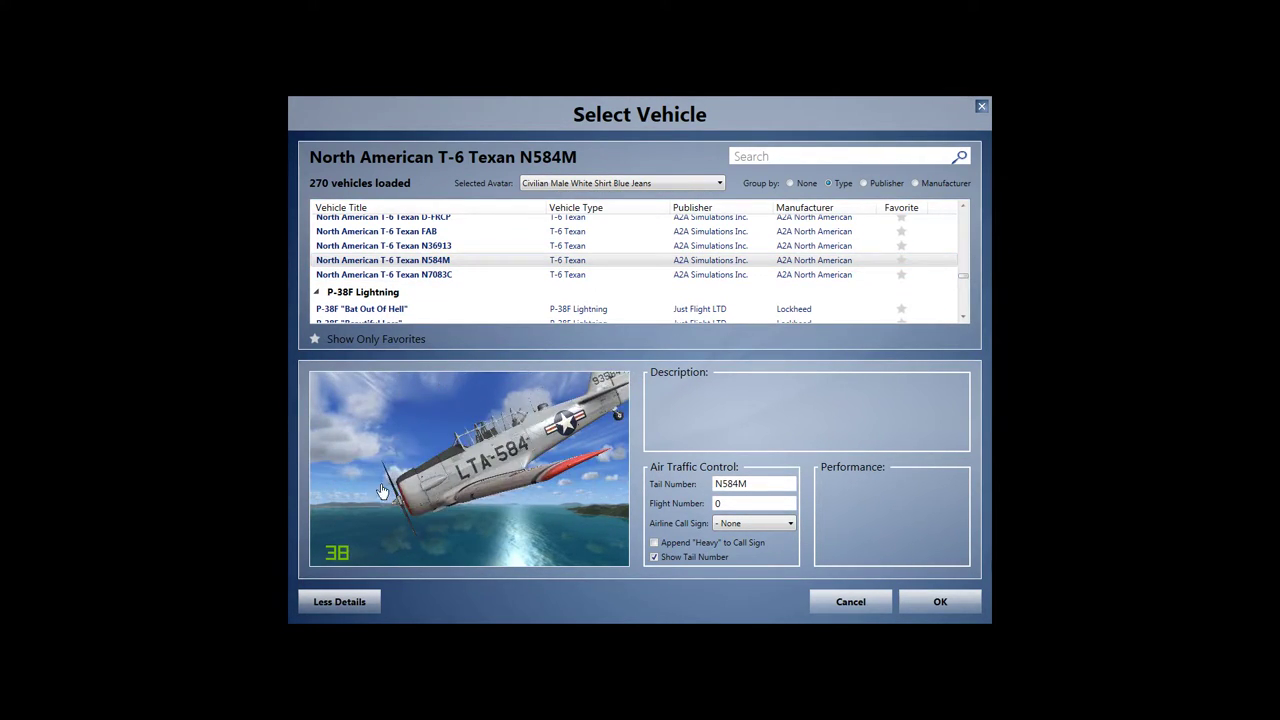
{"action": "left_click", "coordinate": [537, 291]}
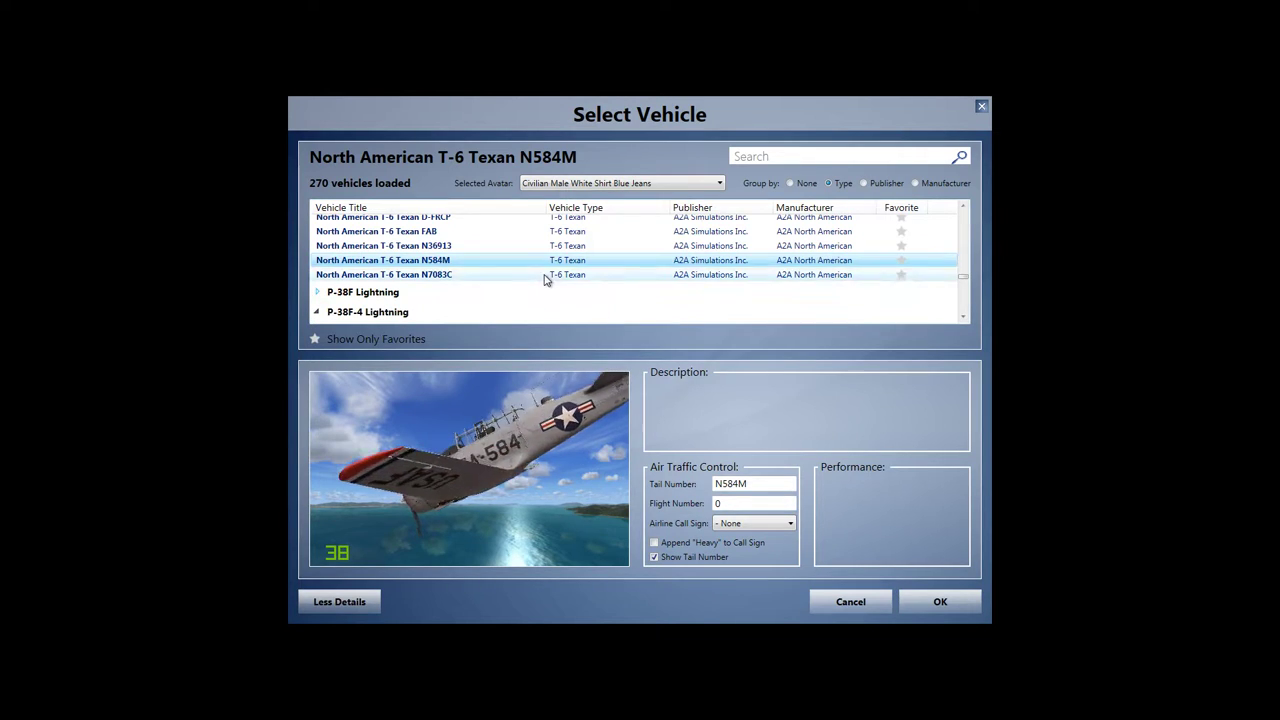
{"action": "left_click", "coordinate": [940, 603]}
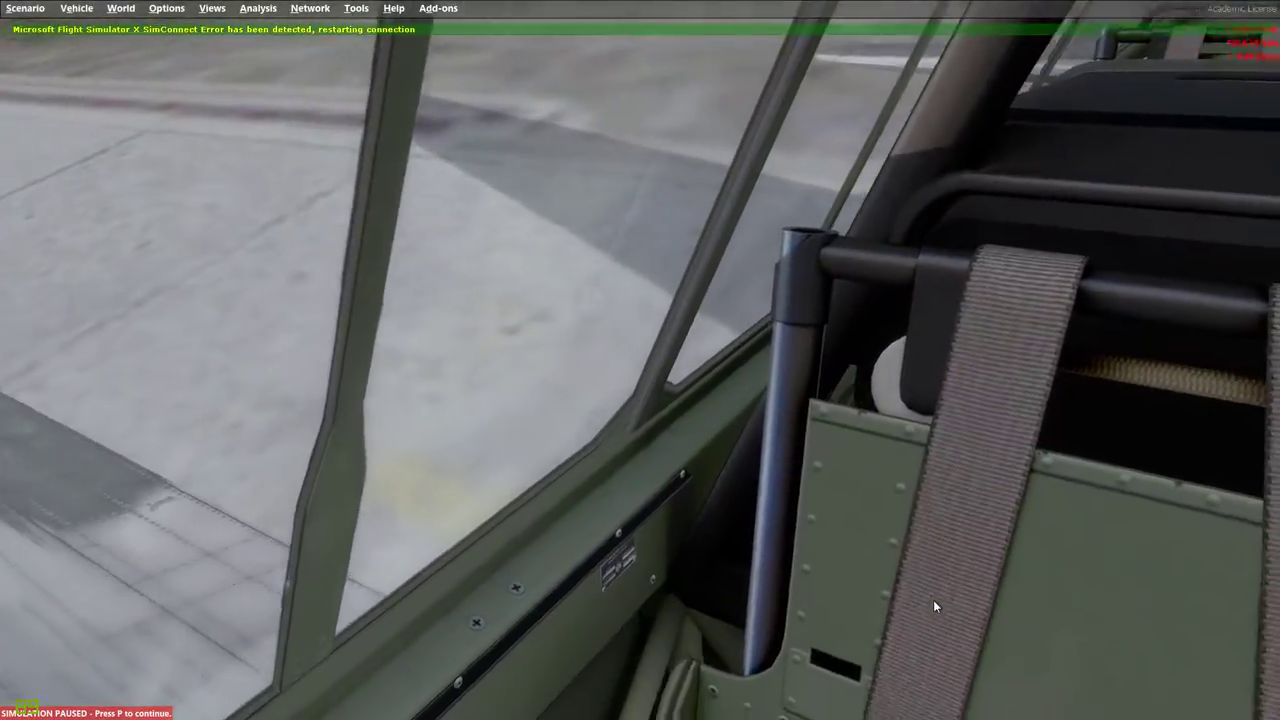
- Unpause the loaded Texan N7083C on the Jackson Hole ramp with P
{"action": "key", "text": "p"}
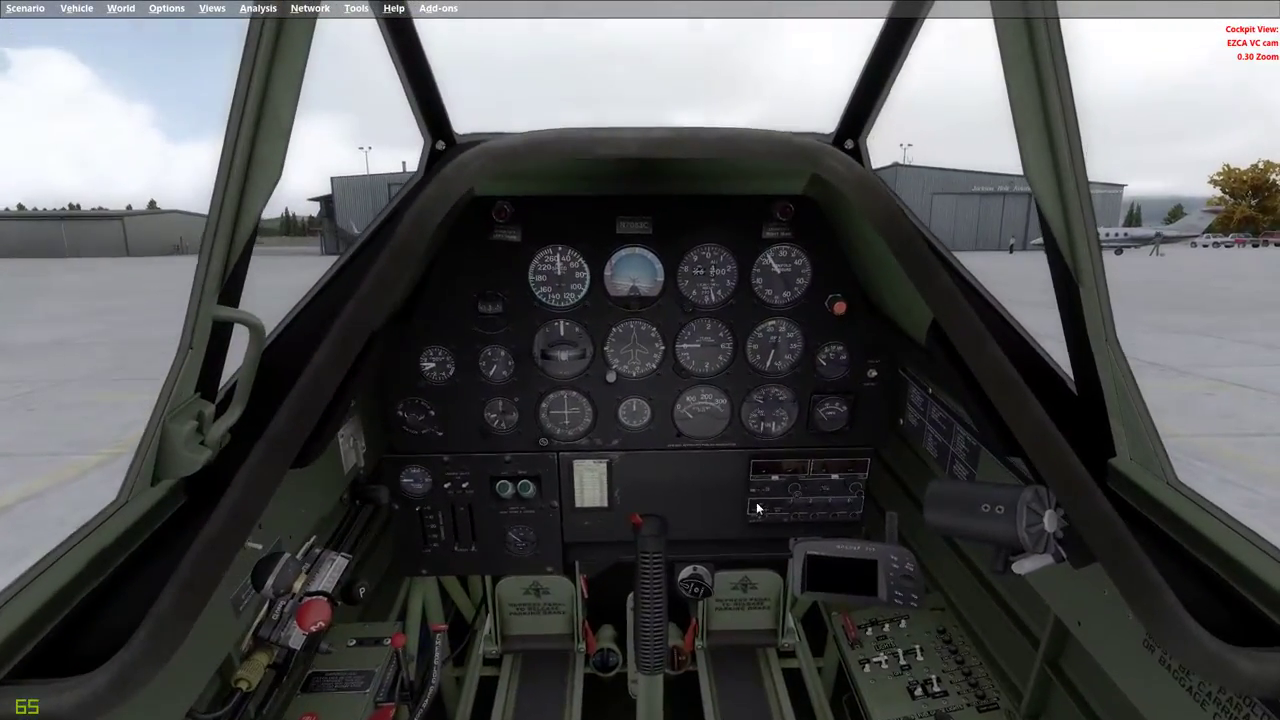
- Switch the Texan's camera to the Rear Seat cockpit view, then bring FS Economy forward
{"action": "right_click", "coordinate": [727, 465]}
{"action": "mouse_move", "coordinate": [790, 472]}
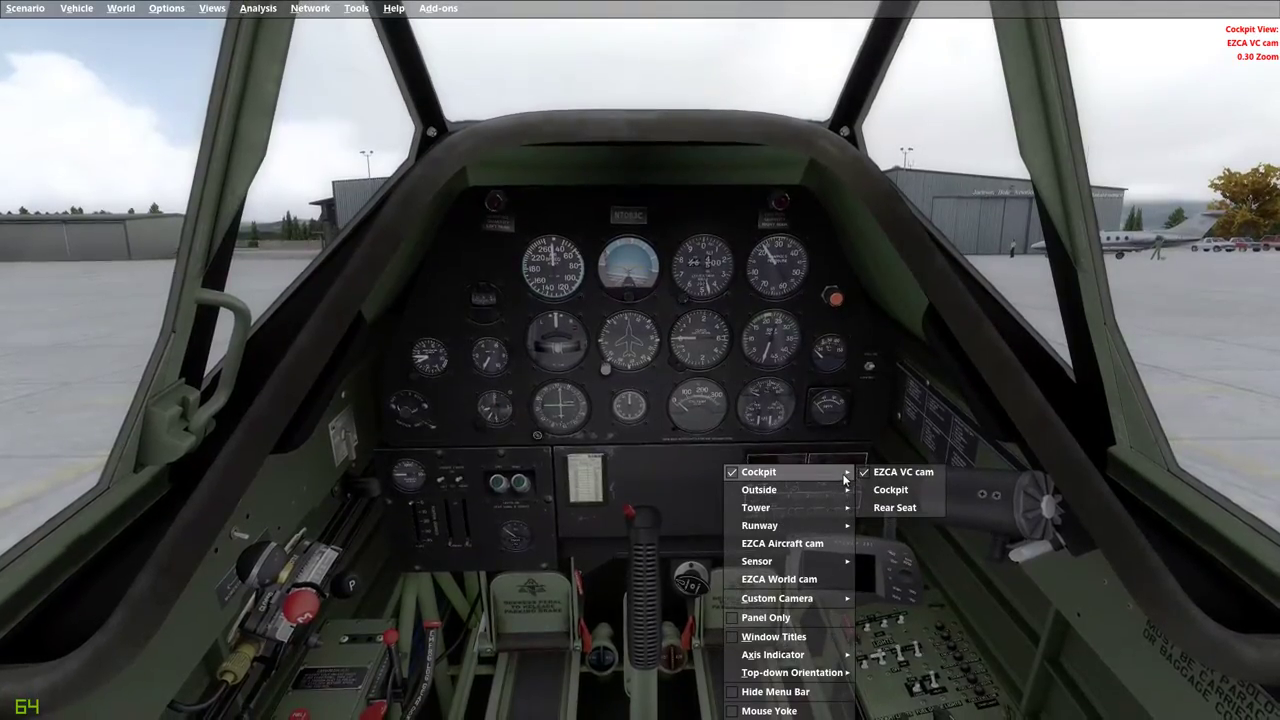
{"action": "left_click", "coordinate": [895, 507]}
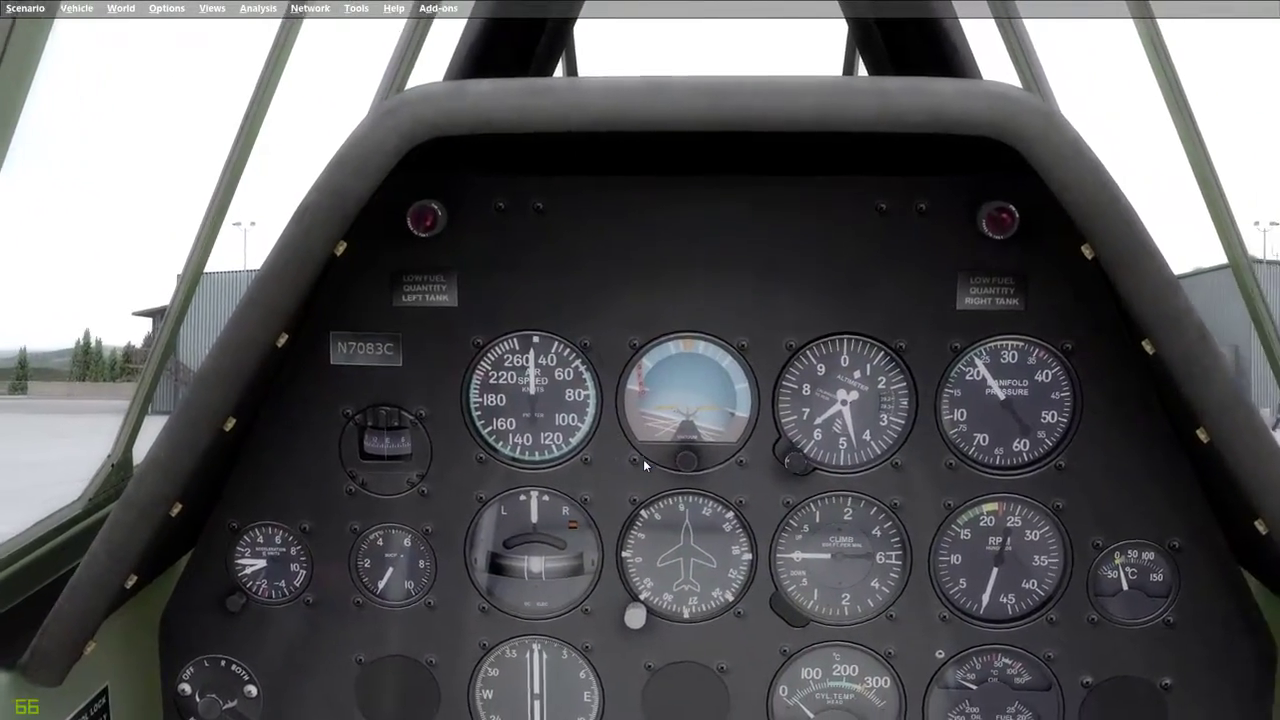
{"action": "key", "text": "a"}
{"action": "key", "text": "alt+Tab"}
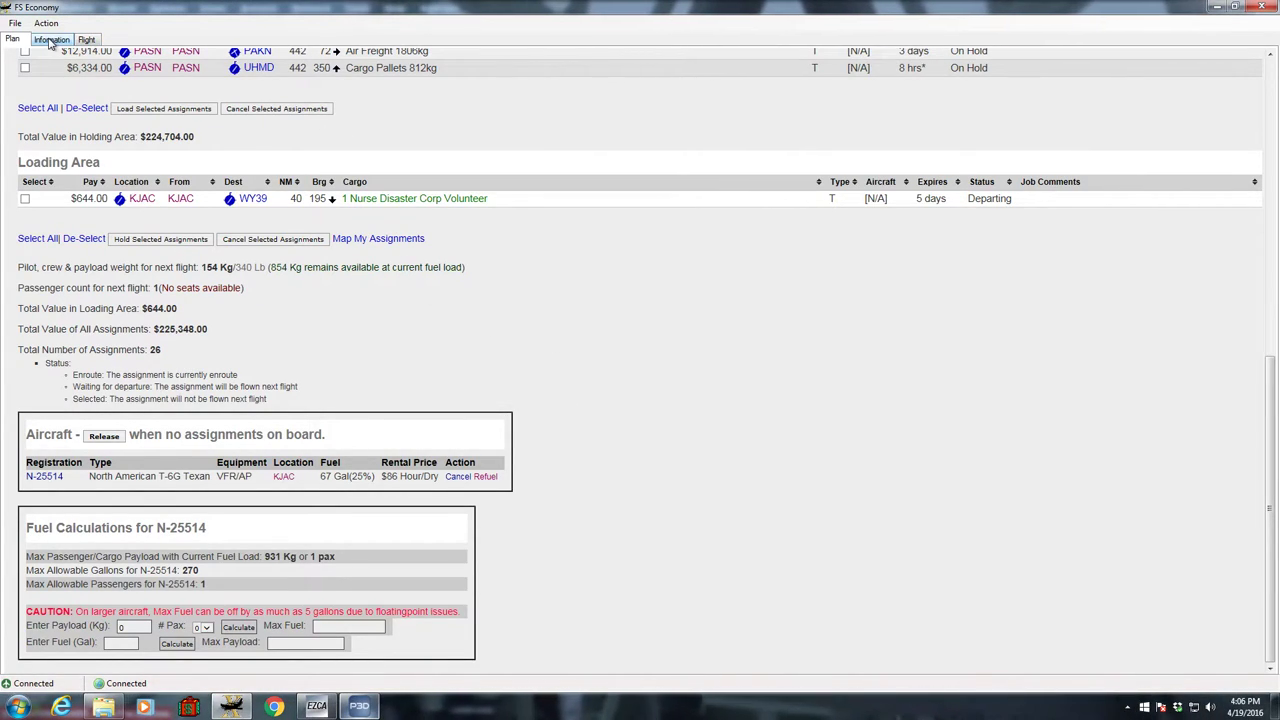
- View the KJAC to WY39 leg on FS Economy's Flight tab, then switch back to Prepar3D
{"action": "left_click", "coordinate": [86, 41]}
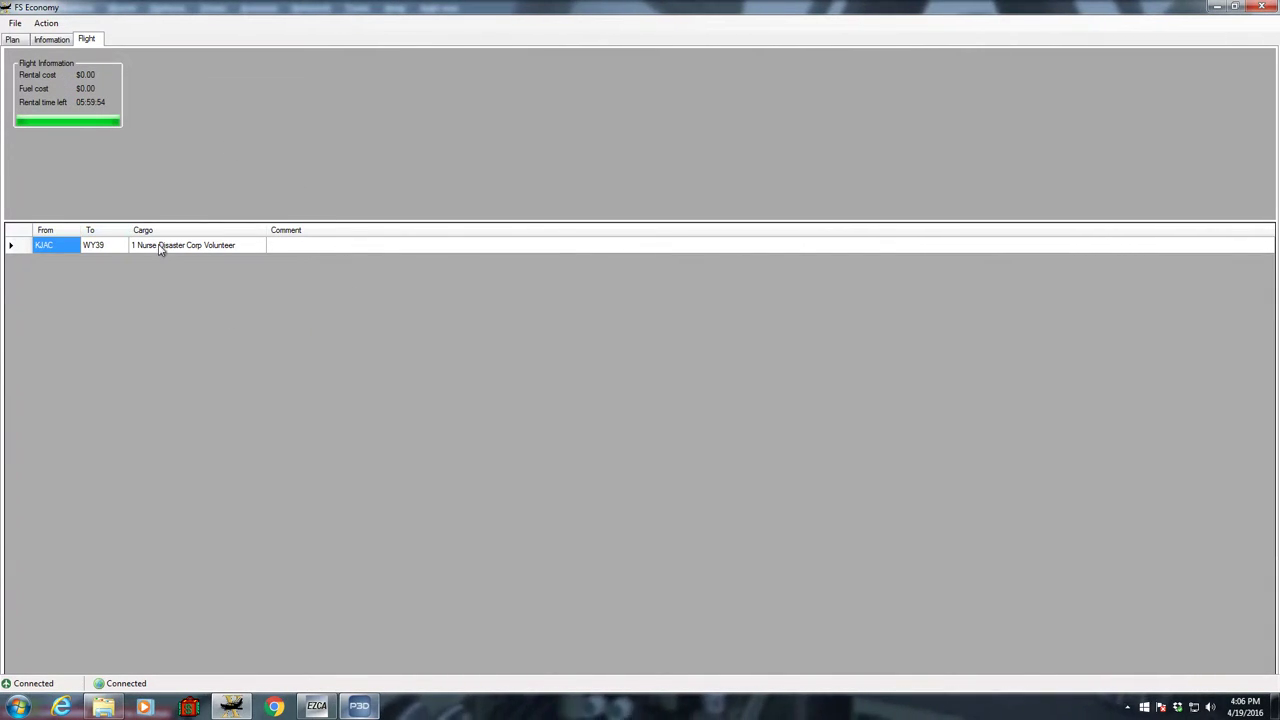
{"action": "left_click", "coordinate": [360, 707]}
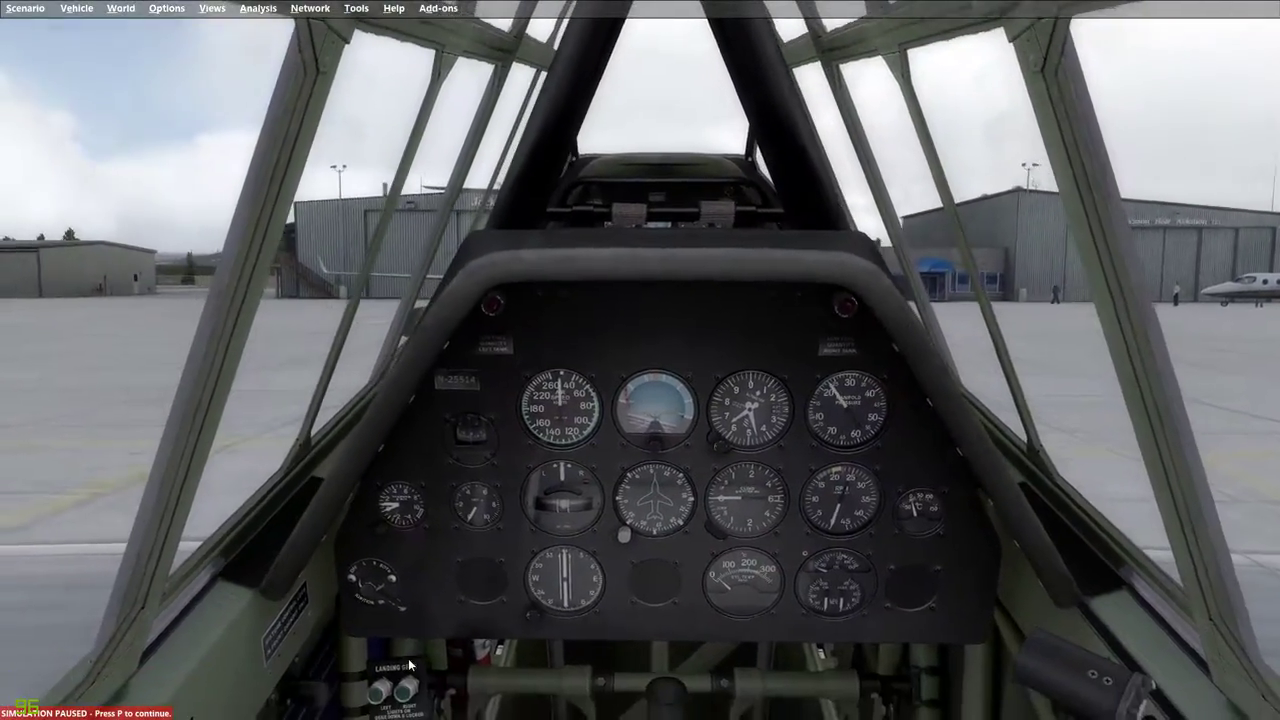
- Unpause the sim, change to the rear-seat view, and recentre on the instrument panel
{"action": "key", "text": "p"}
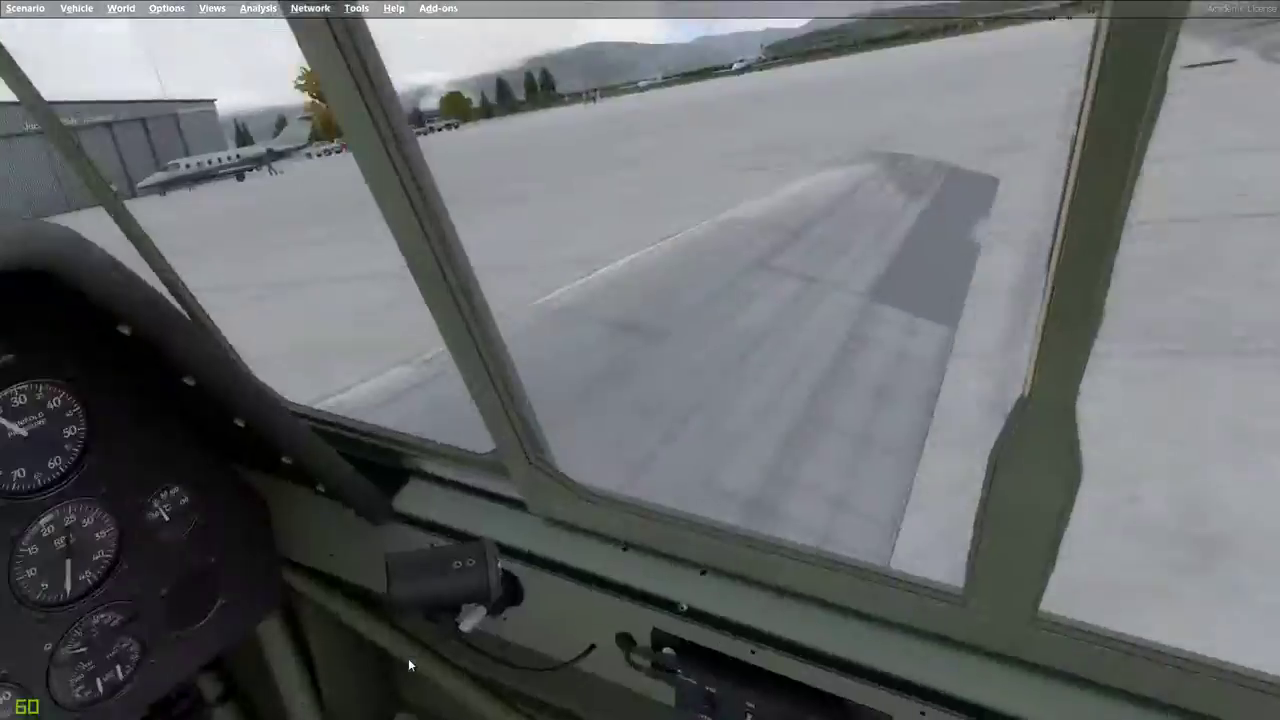
{"action": "key", "text": "a"}
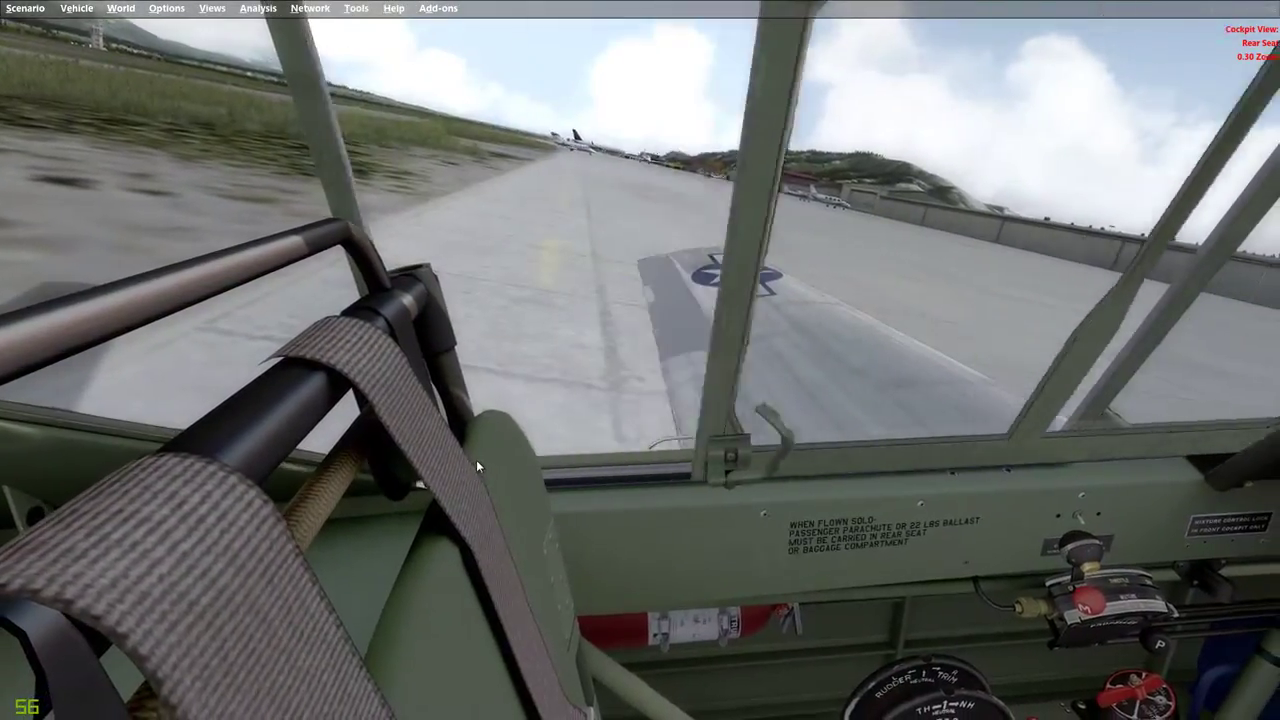
{"action": "key", "text": "ctrl+space"}
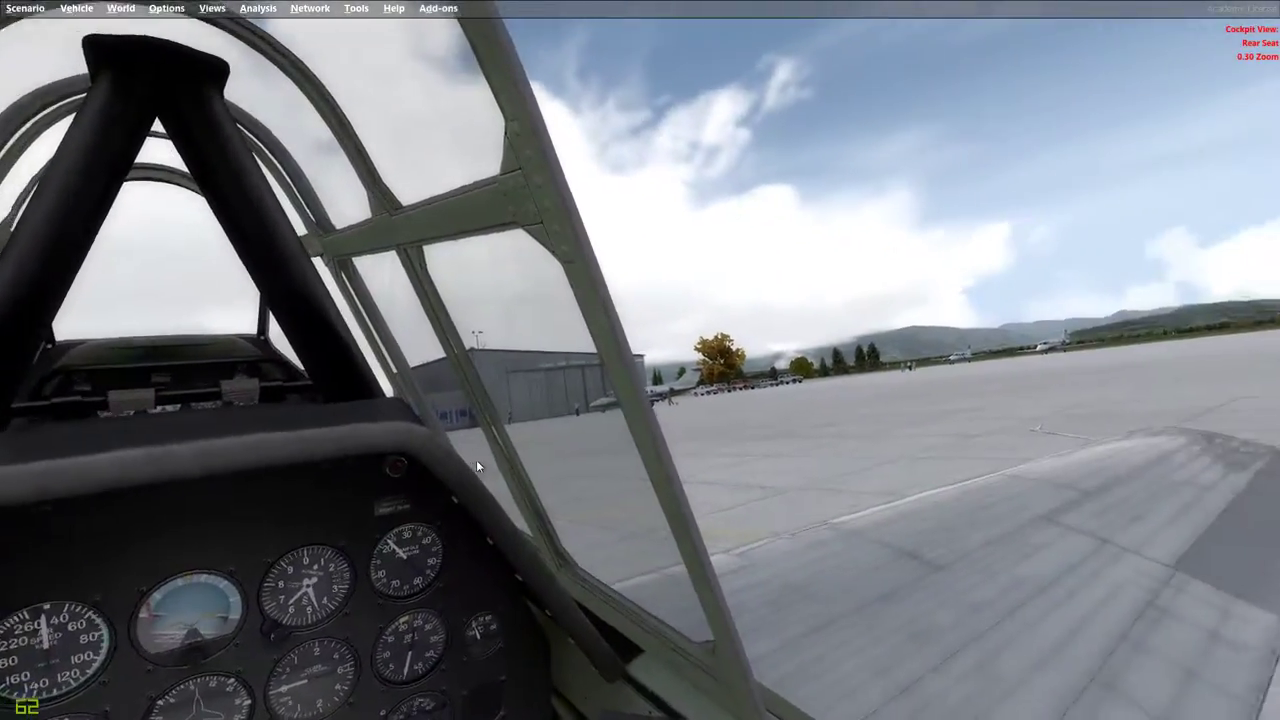
{"action": "key", "text": "ctrl+space"}
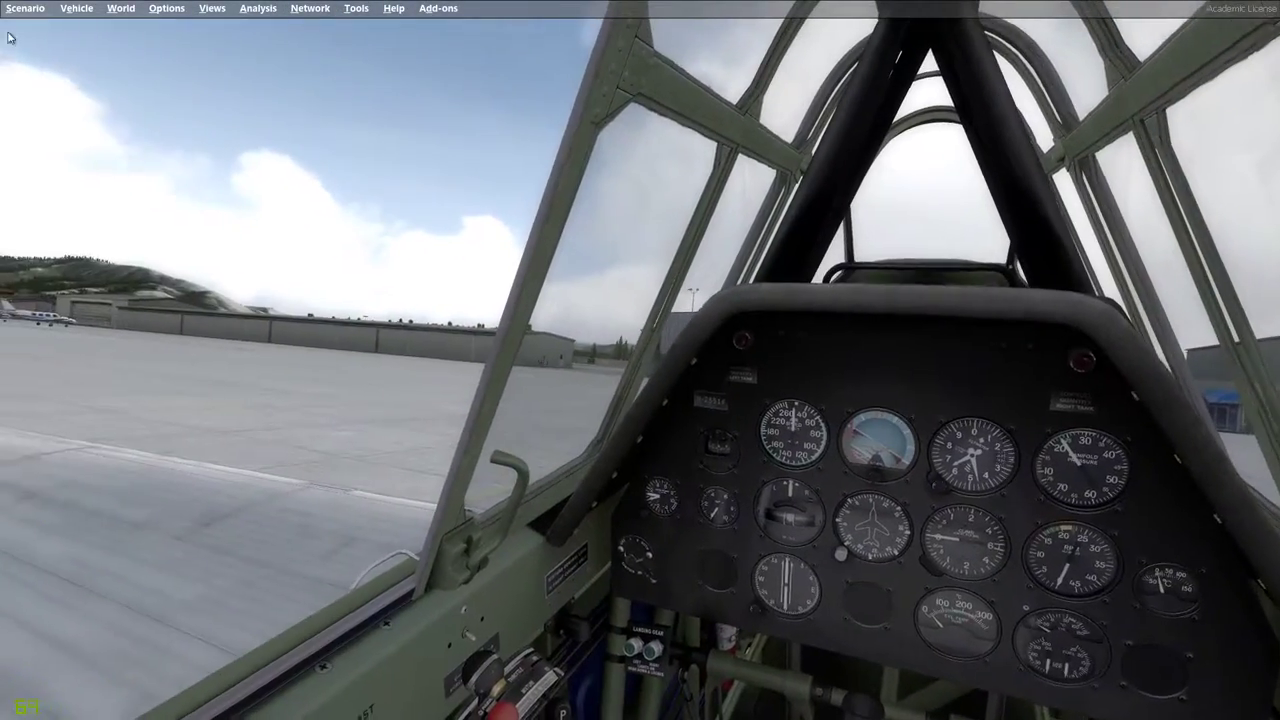
{"action": "left_click", "coordinate": [48, 10]}
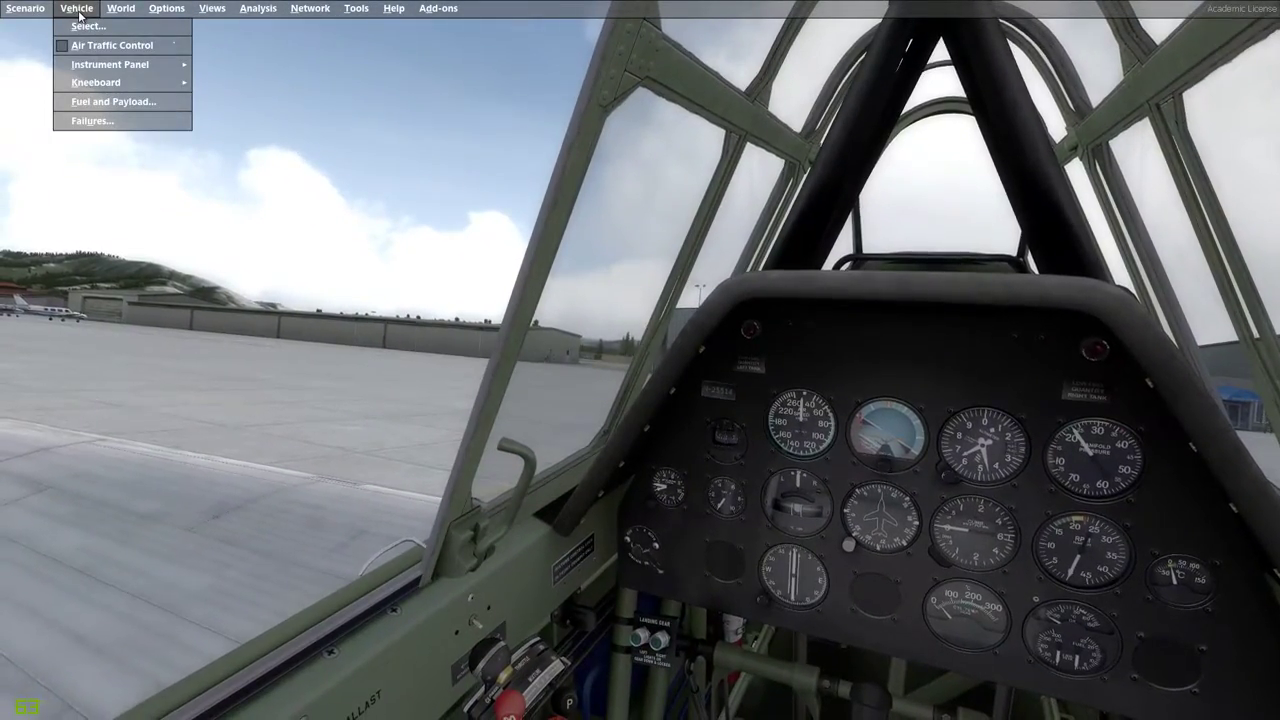
{"action": "mouse_move", "coordinate": [76, 8]}
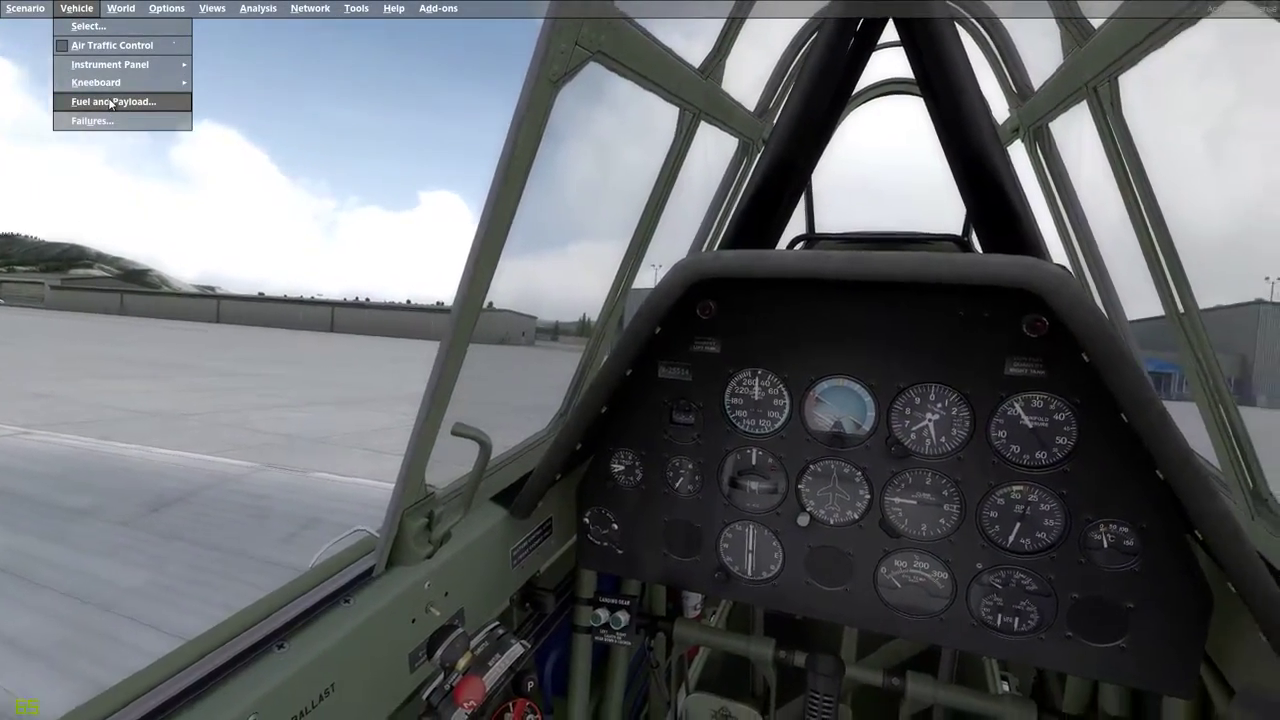
{"action": "left_click", "coordinate": [109, 105]}
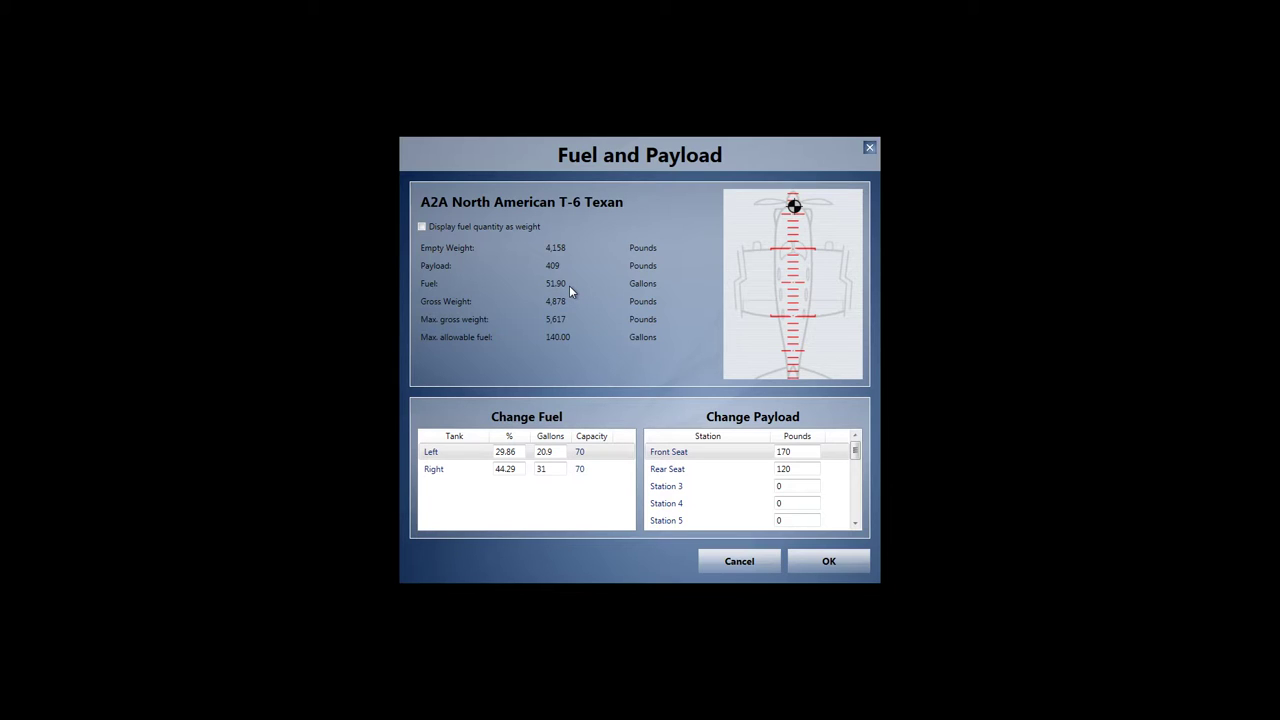
{"action": "key", "text": "alt+Tab"}
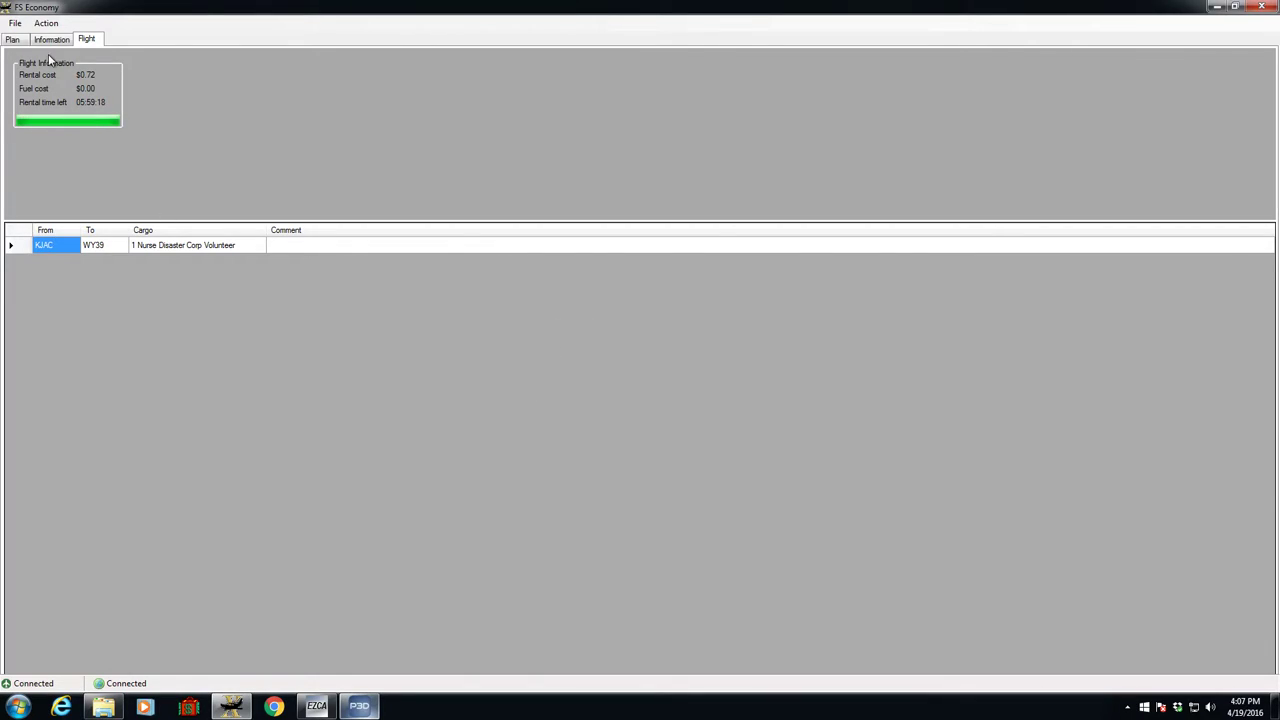
{"action": "left_click", "coordinate": [13, 40]}
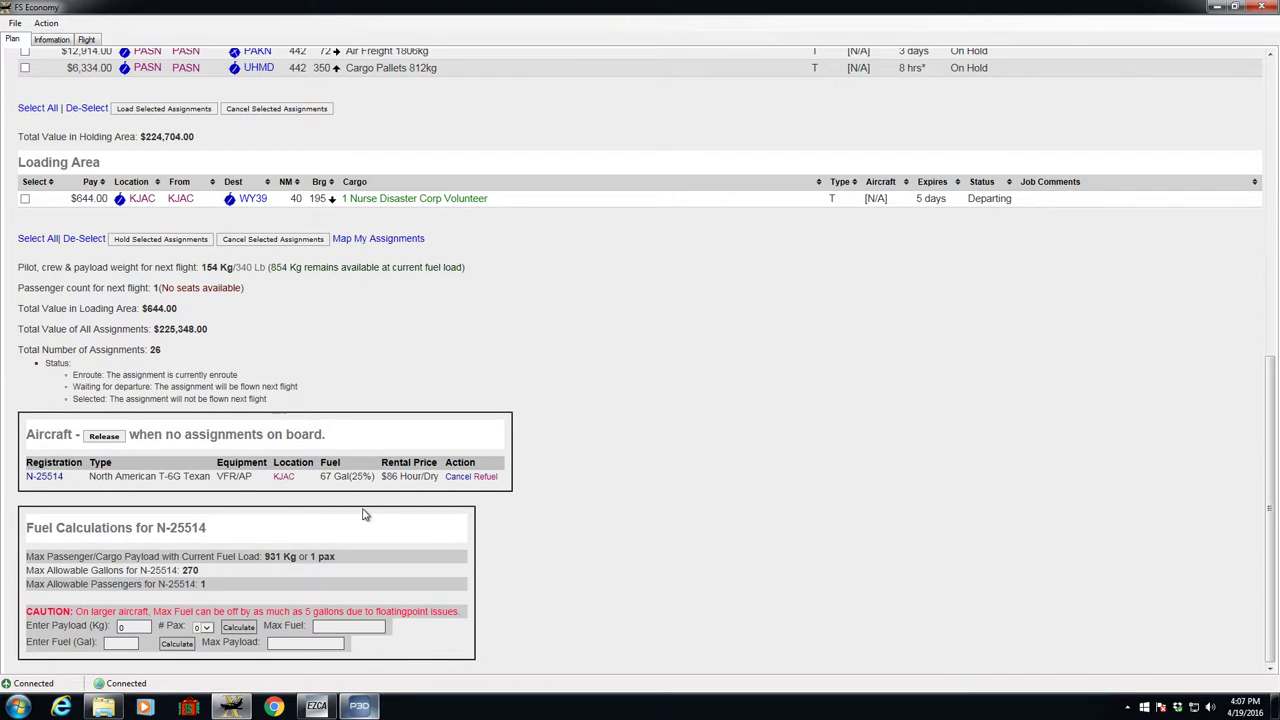
{"action": "left_click", "coordinate": [376, 710]}
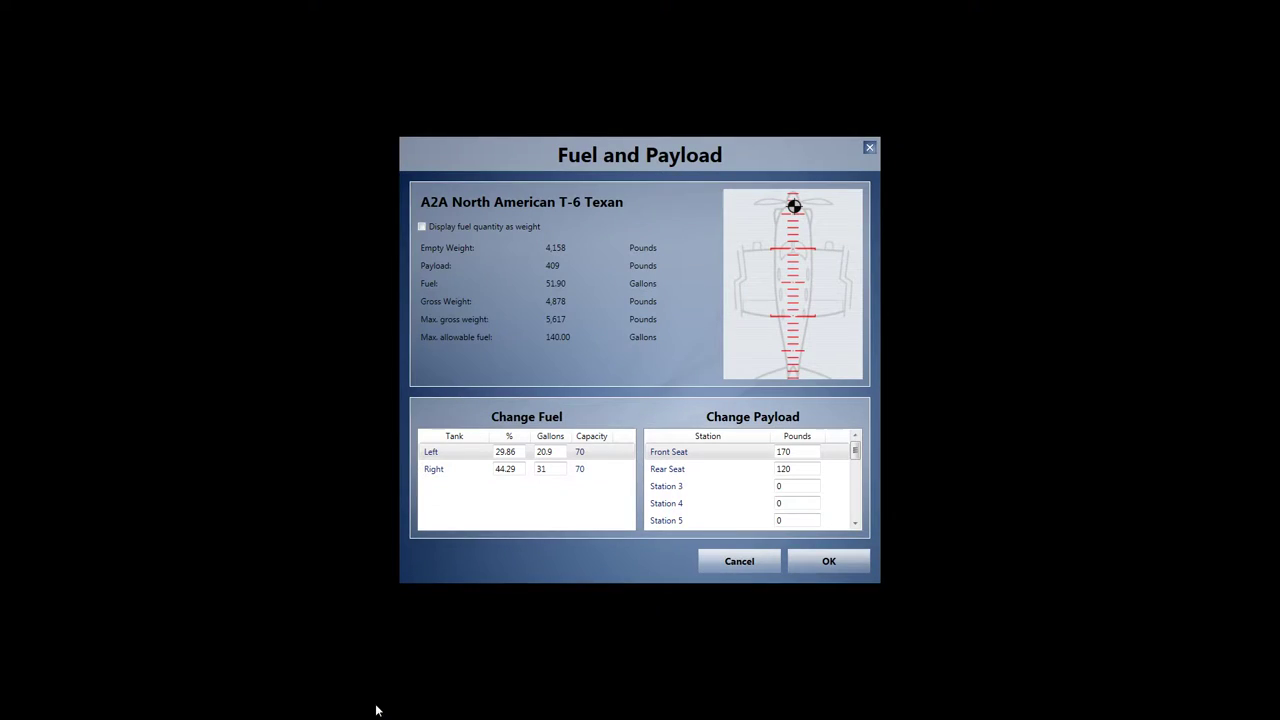
{"action": "left_click", "coordinate": [747, 572]}
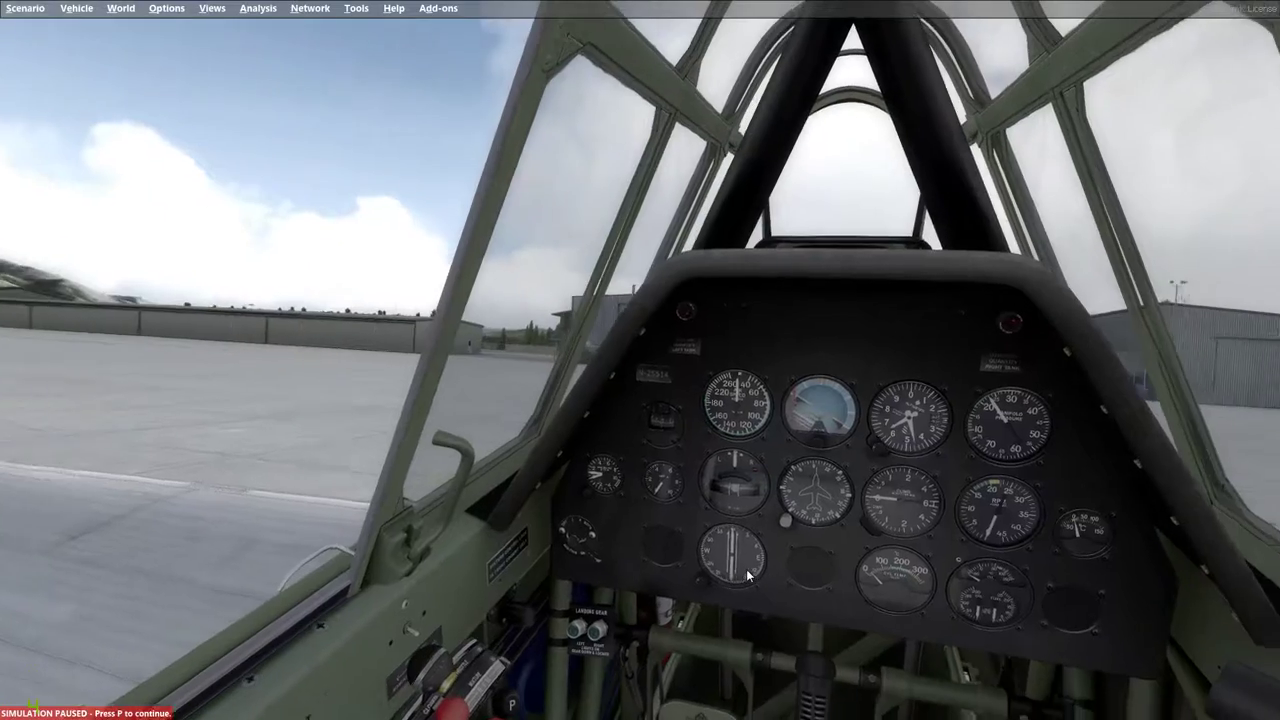